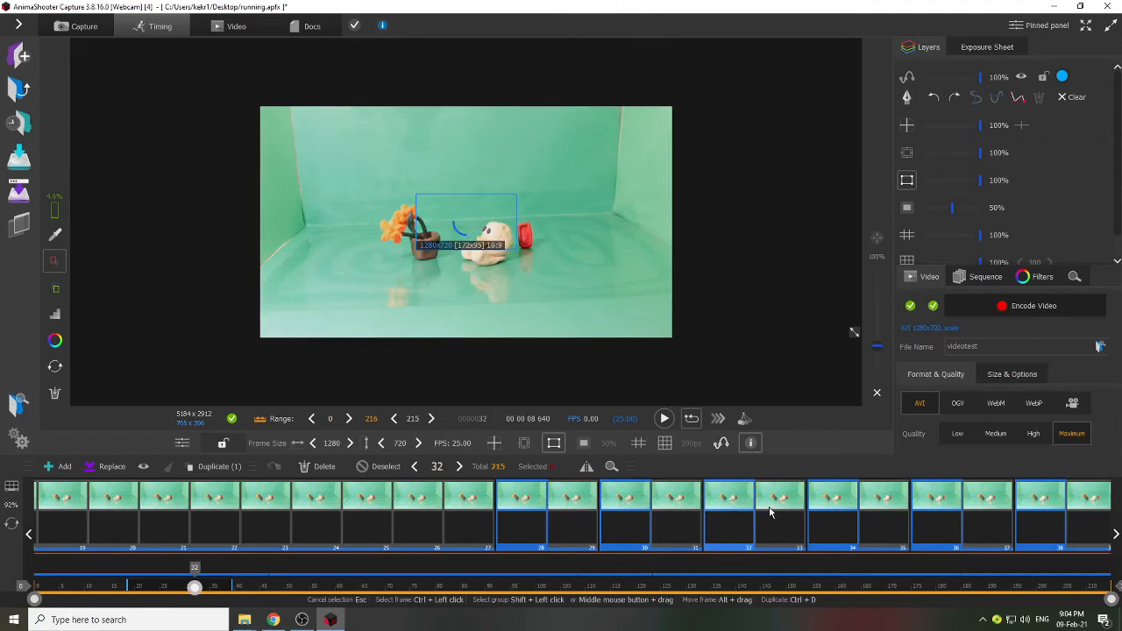
- Insert the first flower_000000 image as a single captured frame after frame 33, and delete it again
{"action": "left_click", "coordinate": [777, 504]}
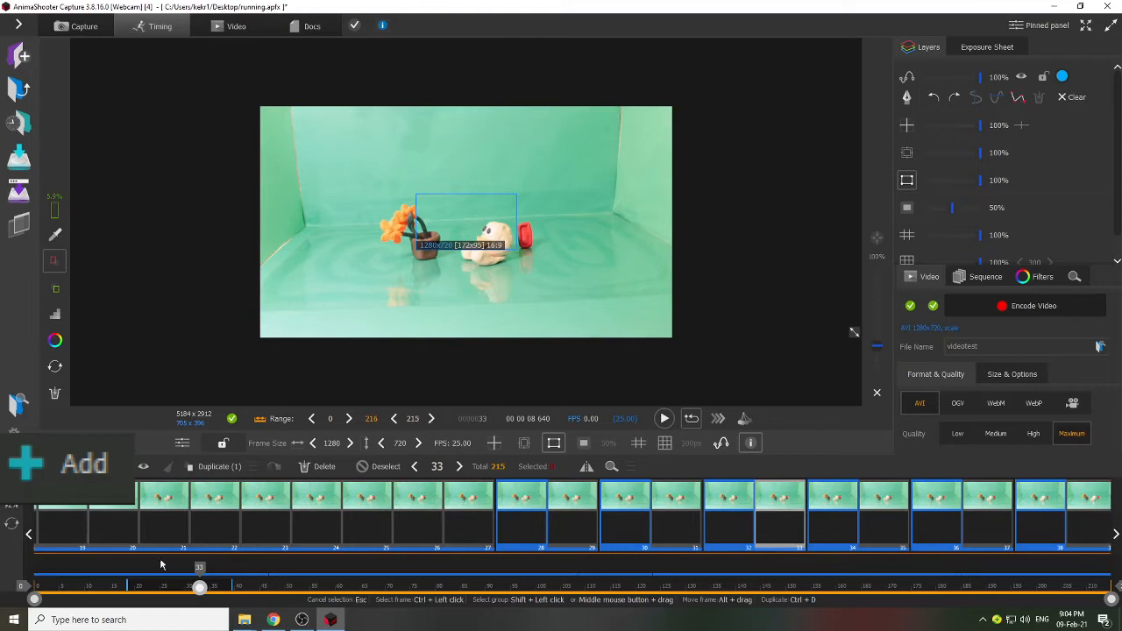
{"action": "left_click", "coordinate": [50, 467]}
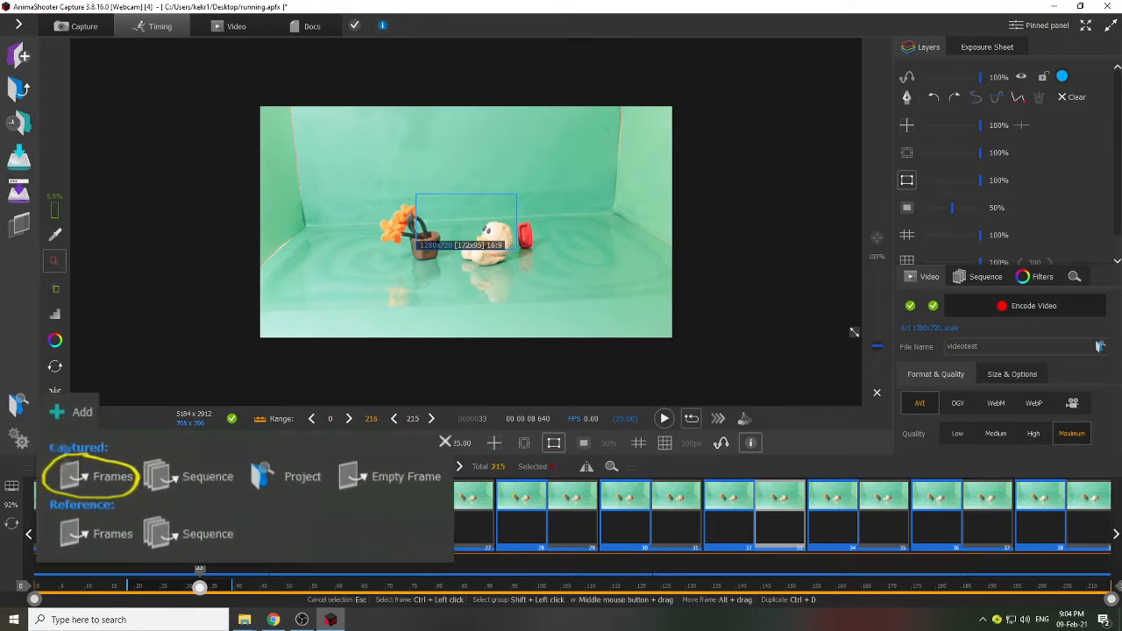
{"action": "left_click", "coordinate": [81, 510]}
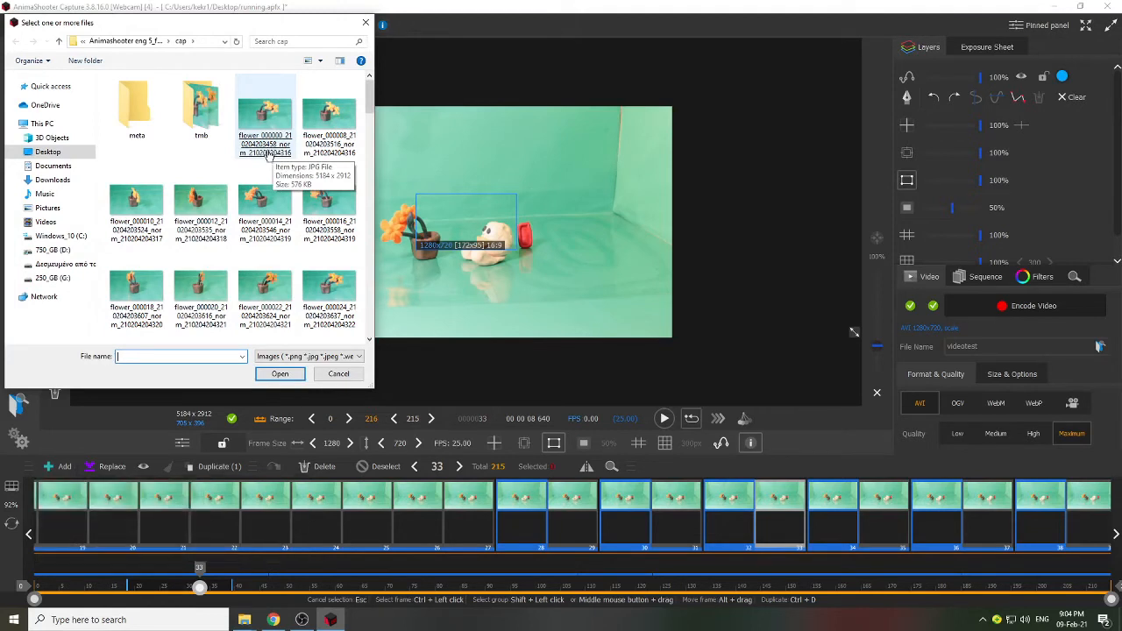
{"action": "double_click", "coordinate": [265, 154]}
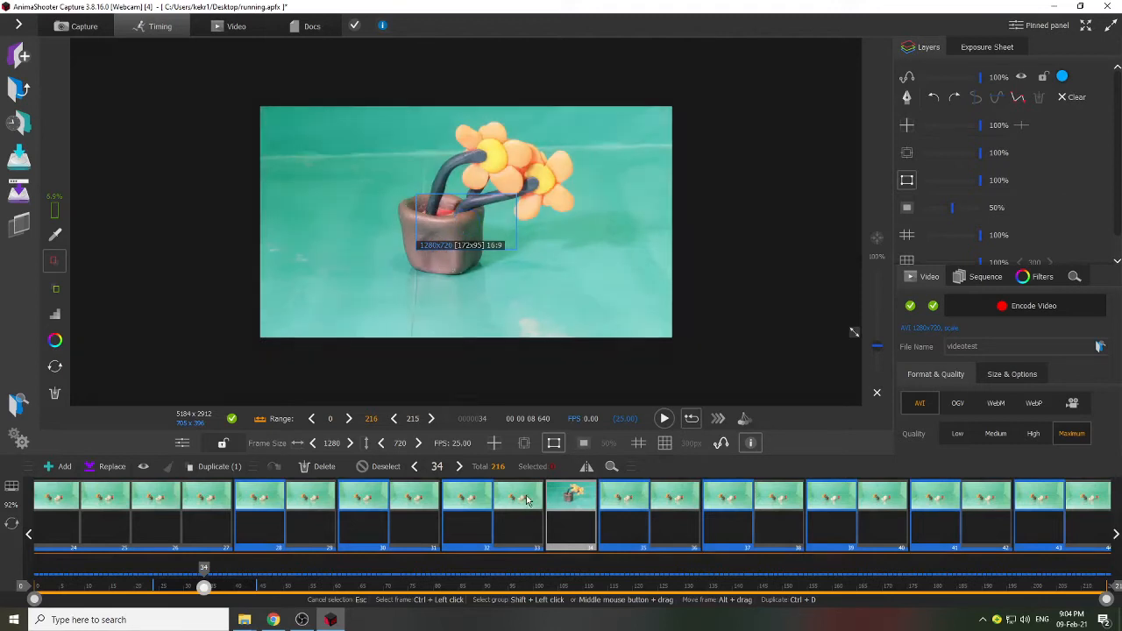
{"action": "key", "text": "Delete"}
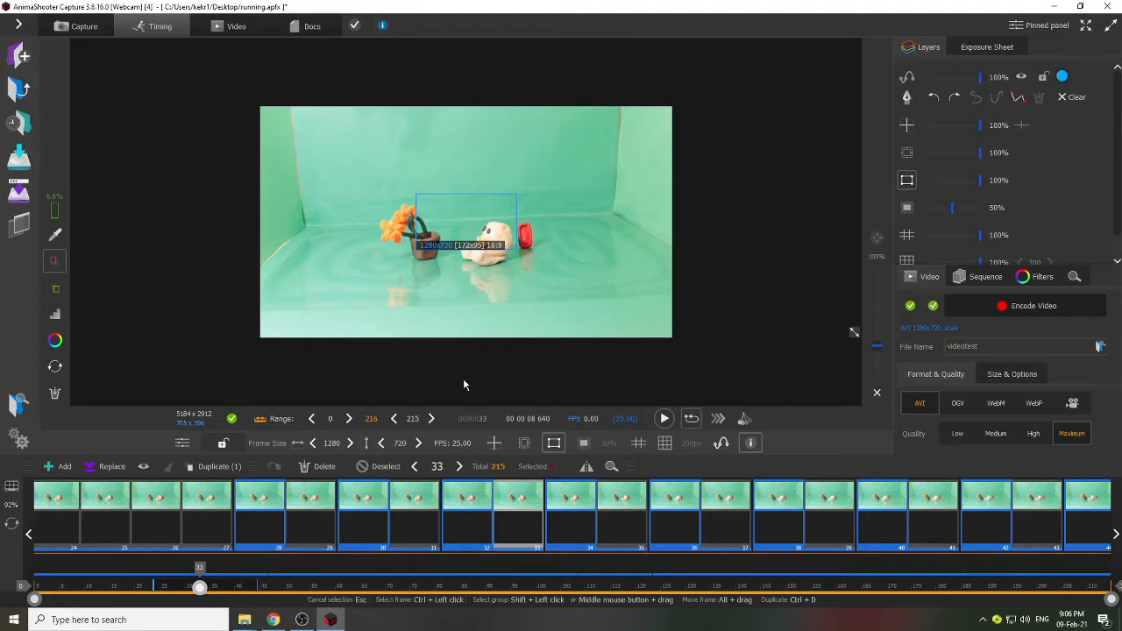
- Insert the captured image sequence starting with the flower_000000 file from the cap folder after frame 33
{"action": "left_click", "coordinate": [59, 469]}
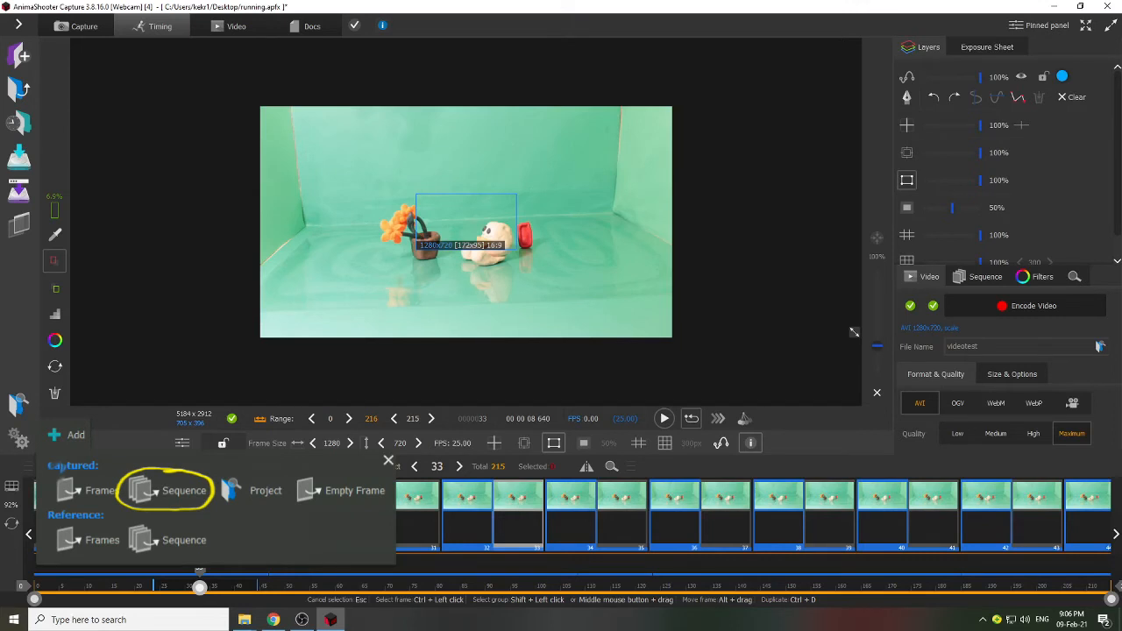
{"action": "left_click", "coordinate": [133, 513]}
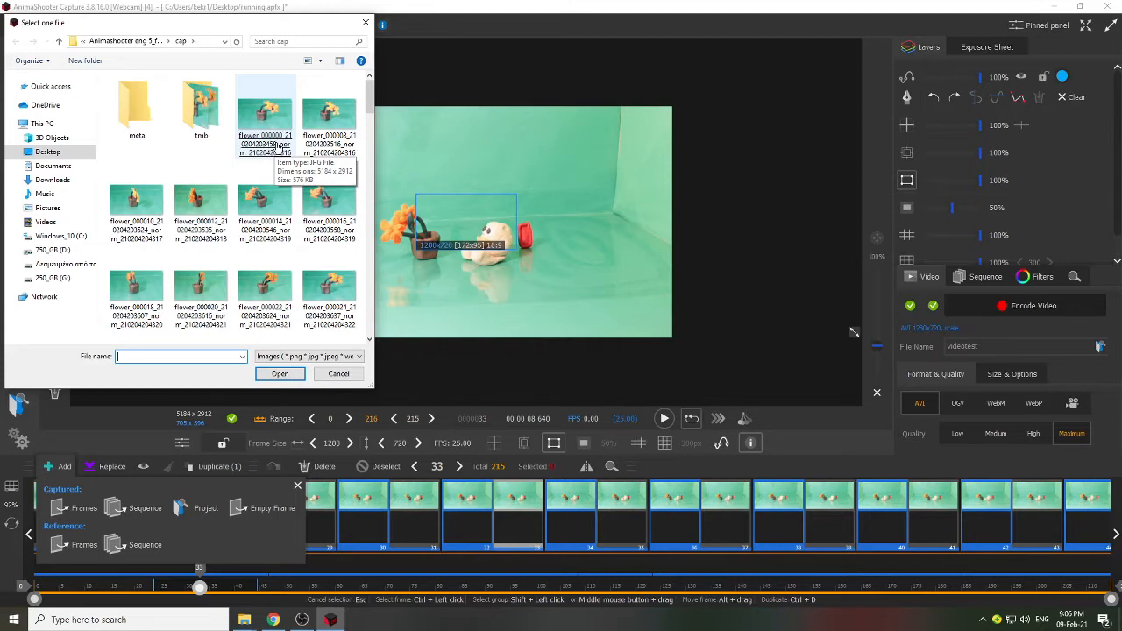
{"action": "double_click", "coordinate": [276, 146]}
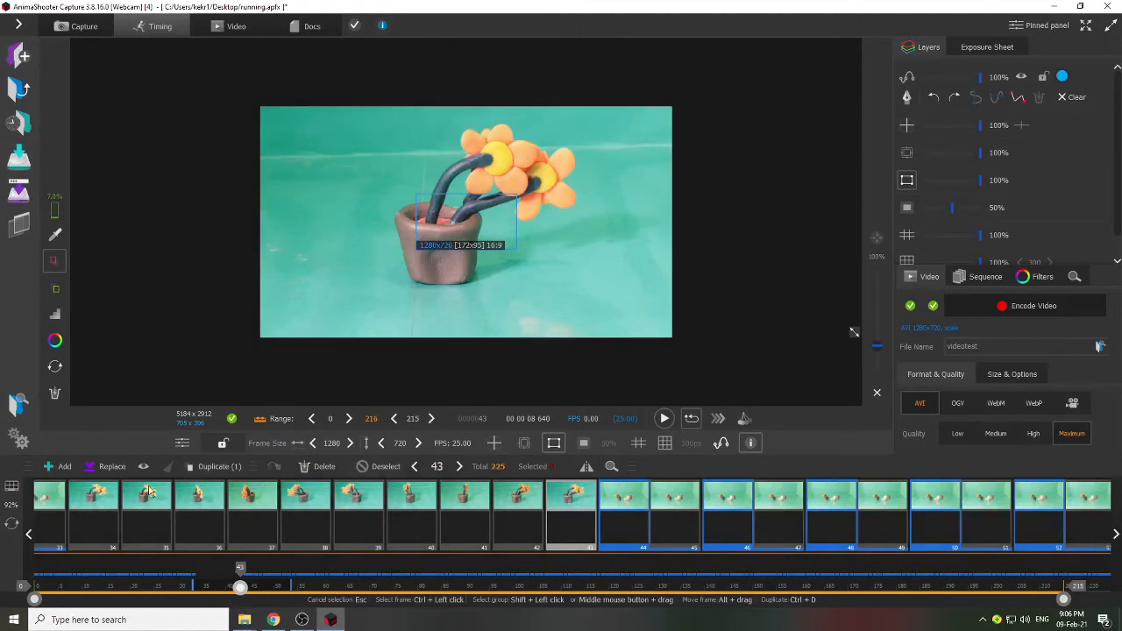
- Play the animation from frame 30 to preview the inserted flower sequence
{"action": "left_click_drag", "start_coordinate": [241, 589], "coordinate": [206, 599]}
{"action": "left_click", "coordinate": [248, 506]}
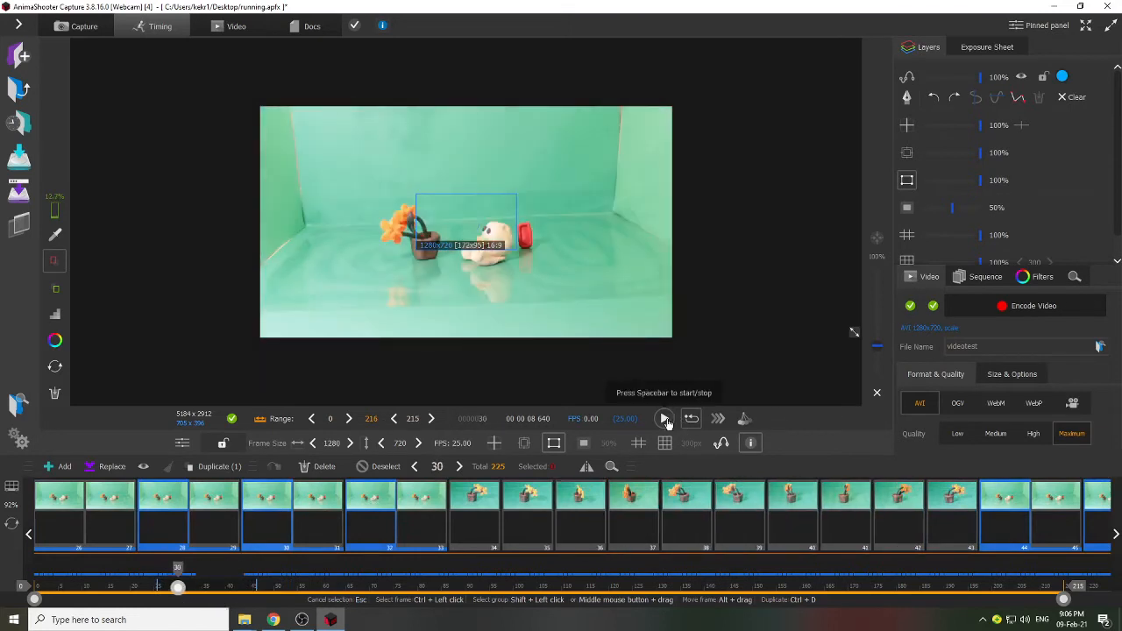
{"action": "left_click", "coordinate": [667, 421]}
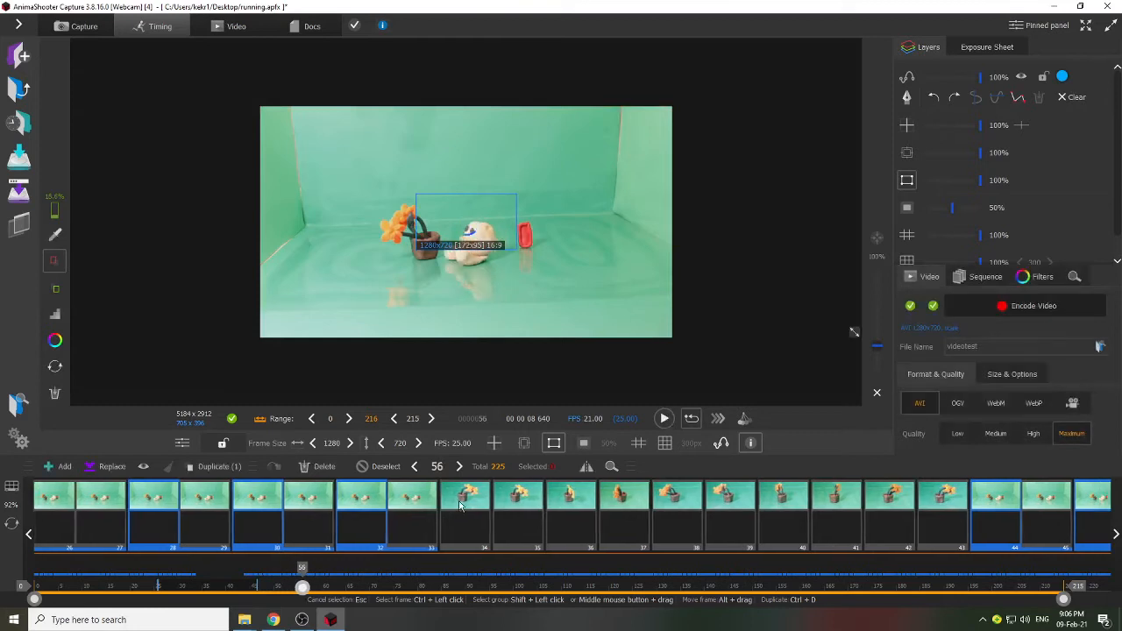
- Step through the inserted flower frames one at a time from frame 35 to frame 43
{"action": "left_click", "coordinate": [514, 505]}
{"action": "left_click", "coordinate": [577, 506]}
{"action": "left_click", "coordinate": [627, 506]}
{"action": "left_click", "coordinate": [682, 506]}
{"action": "left_click", "coordinate": [738, 506]}
{"action": "left_click", "coordinate": [796, 506]}
{"action": "left_click", "coordinate": [857, 507]}
{"action": "left_click", "coordinate": [905, 507]}
{"action": "left_click", "coordinate": [943, 504]}
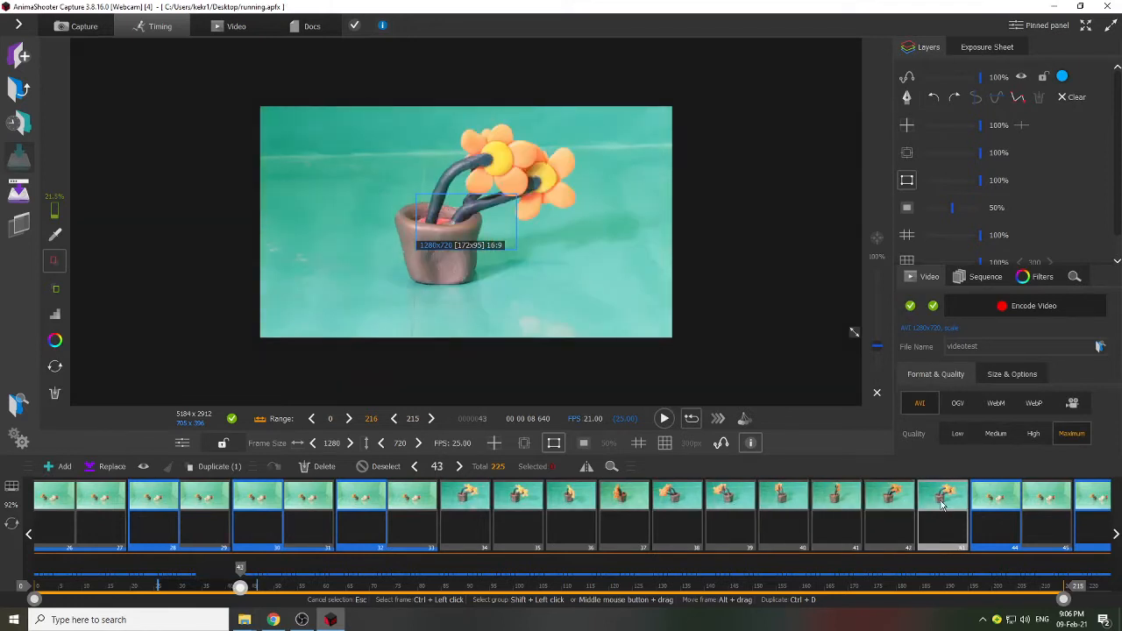
- Select flower frames 34 to 43 and insert 1 duplicate of each
{"action": "left_click", "coordinate": [456, 506]}
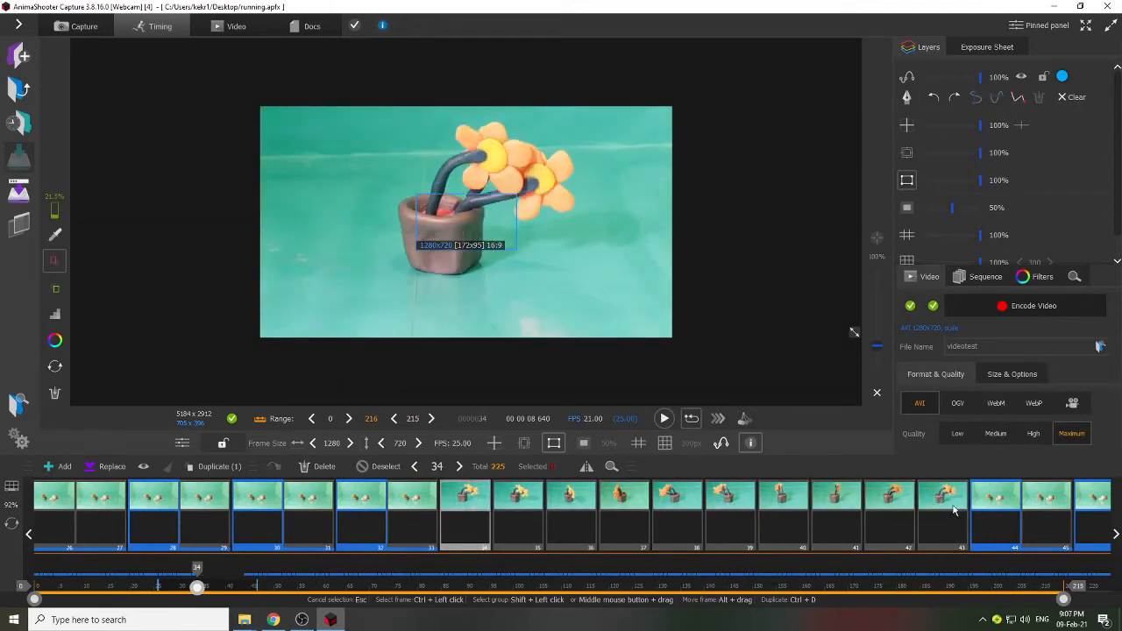
{"action": "left_click", "coordinate": [954, 507], "text": "shift"}
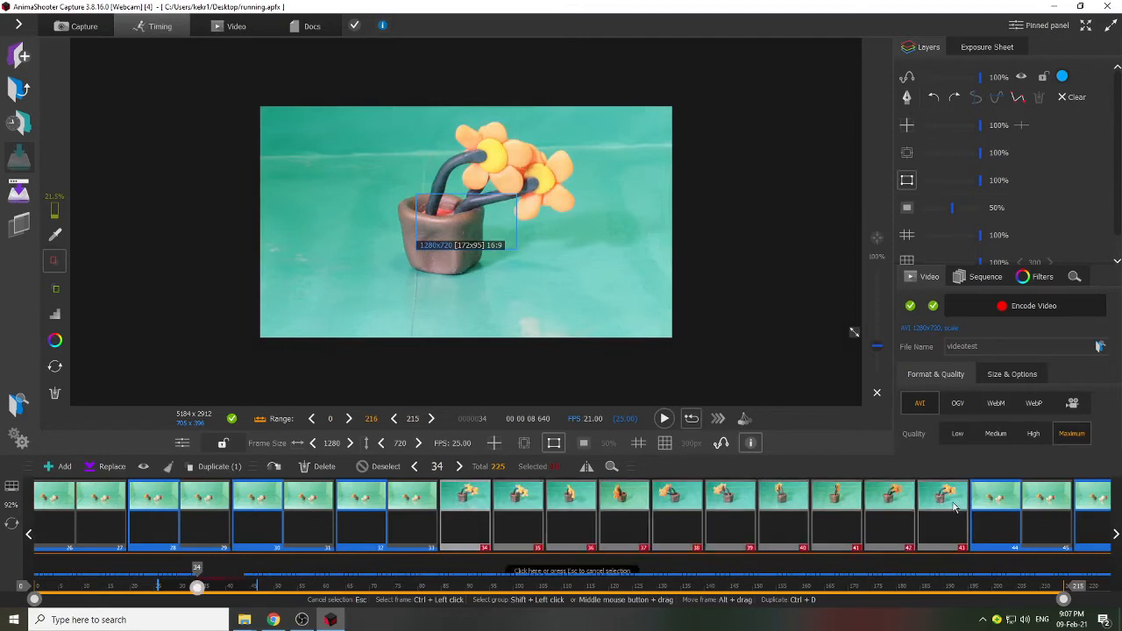
{"action": "left_click", "coordinate": [191, 467]}
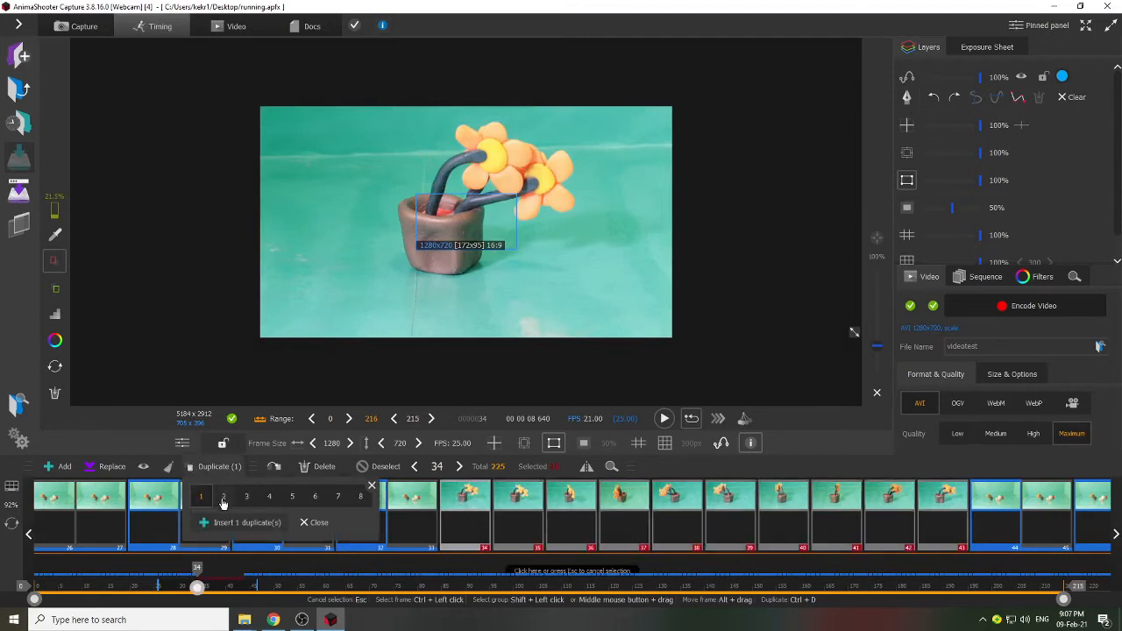
{"action": "left_click", "coordinate": [231, 526]}
- Play the animation from just before the flower frames to check the duplicated sequence's timing
{"action": "left_click", "coordinate": [473, 511]}
{"action": "left_click", "coordinate": [664, 420]}
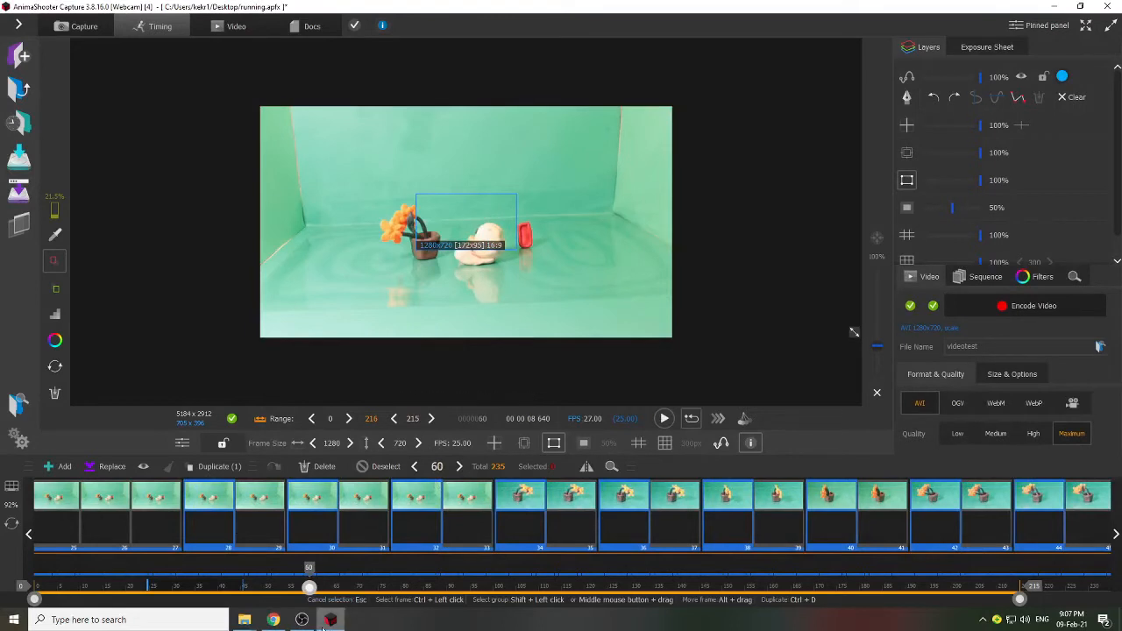
{"action": "mouse_move", "coordinate": [303, 620]}
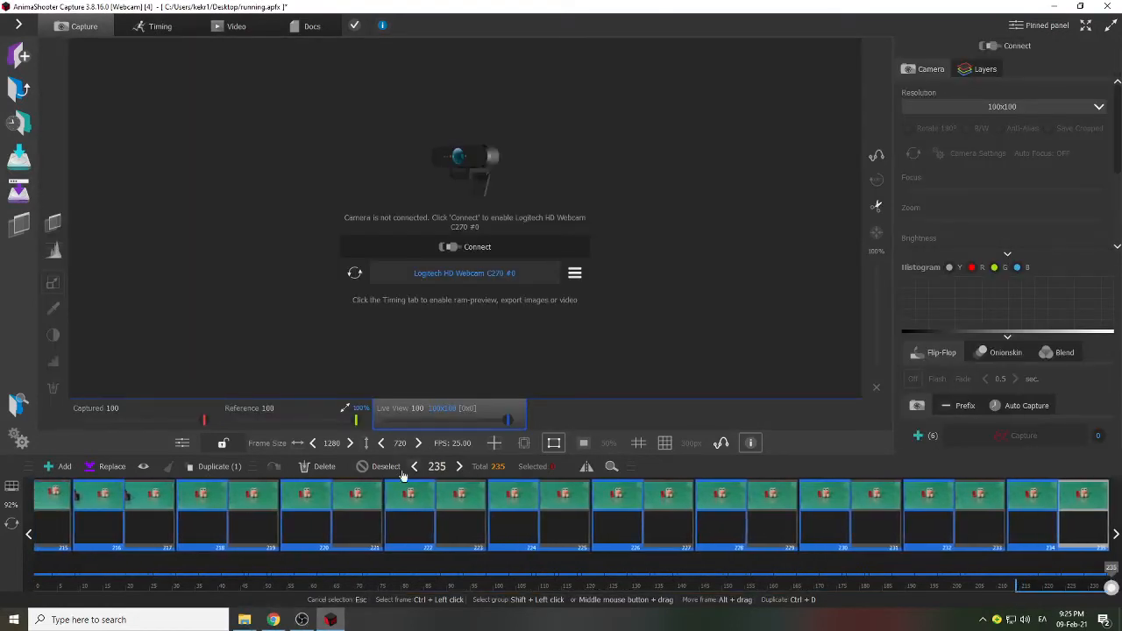
- Add the entire "flower english" AnimaShooter project from the Desktop after the last frame, 235
{"action": "left_click", "coordinate": [56, 467]}
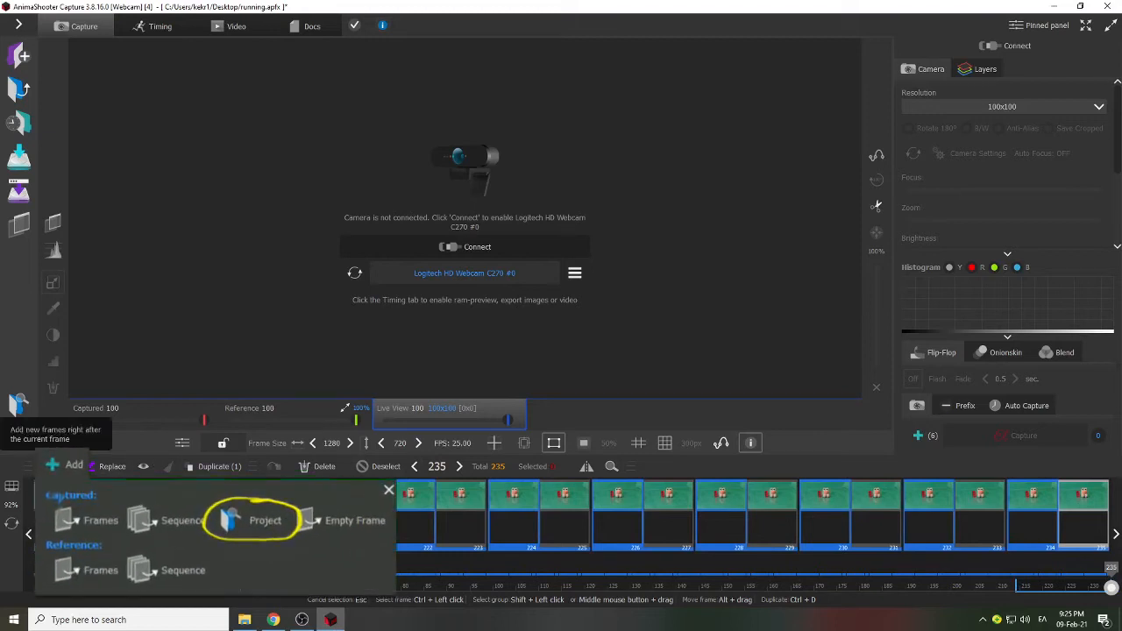
{"action": "left_click", "coordinate": [254, 521]}
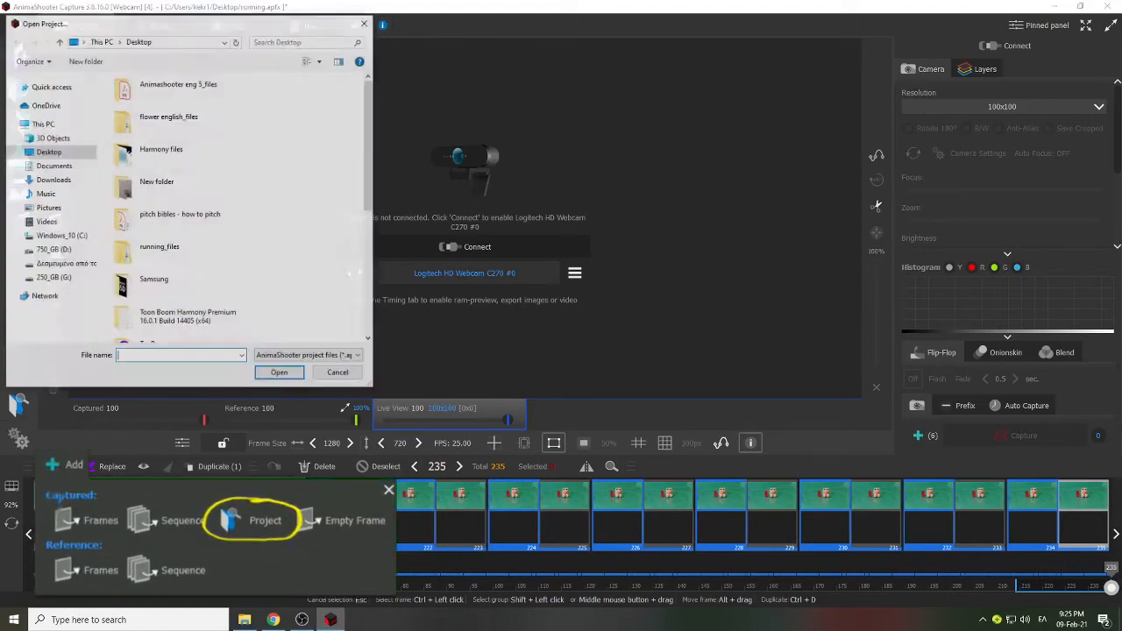
{"action": "left_click_drag", "start_coordinate": [371, 185], "coordinate": [375, 332]}
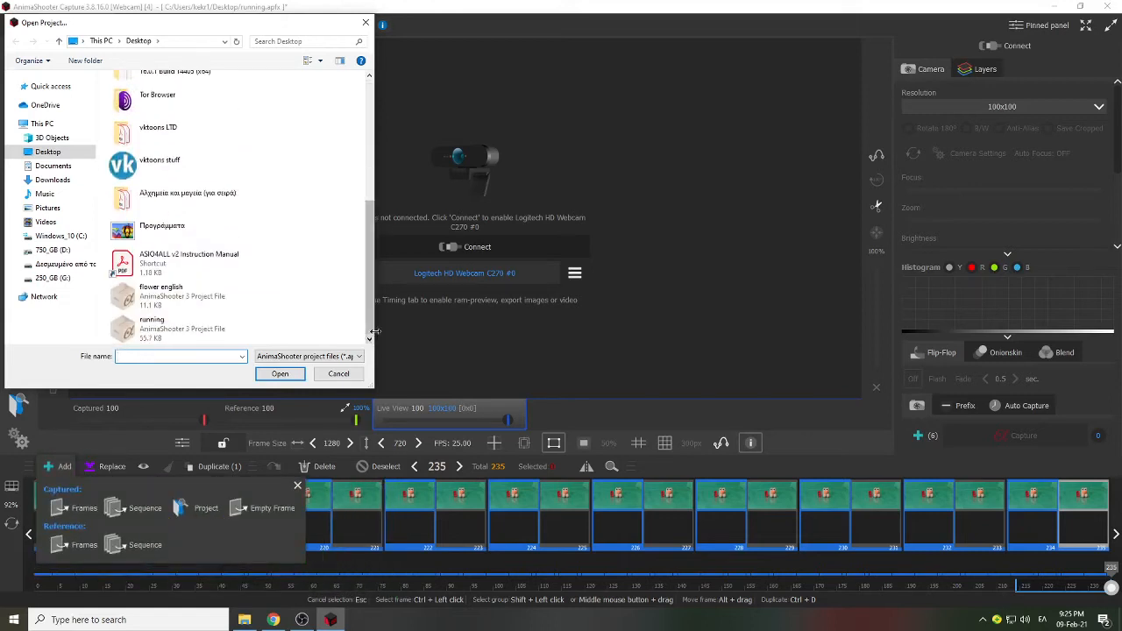
{"action": "double_click", "coordinate": [151, 301]}
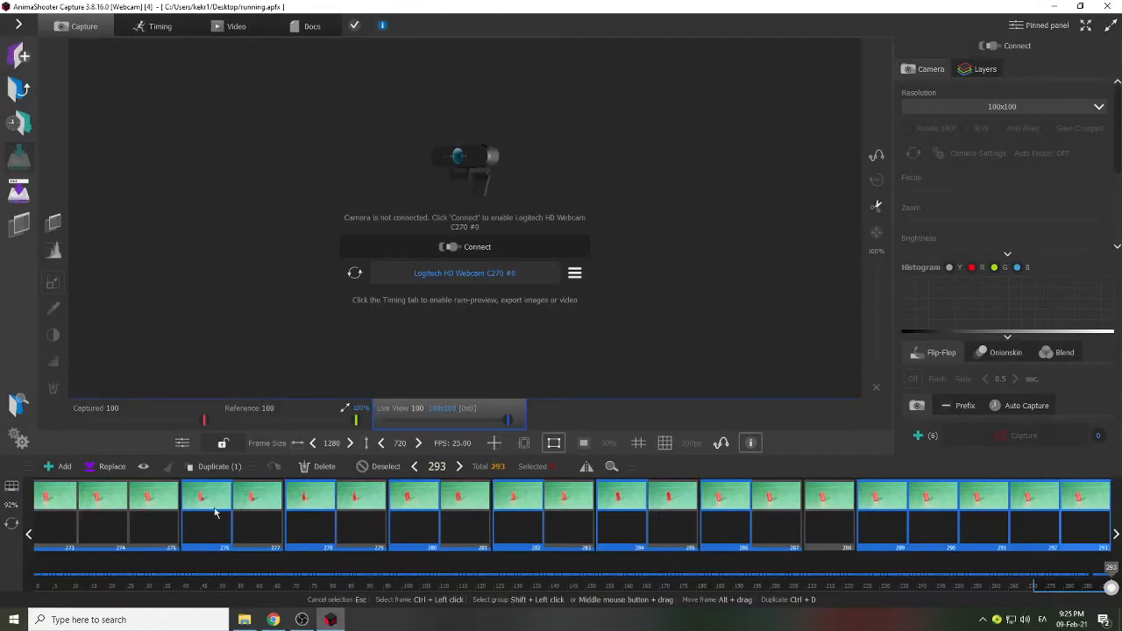
- Play the animation from frame 226 in Timing mode to review the transition into the imported project's frames
{"action": "scroll", "coordinate": [179, 522], "scroll_direction": "up", "scroll_amount": 5}
{"action": "scroll", "coordinate": [323, 523], "scroll_direction": "up", "scroll_amount": 7}
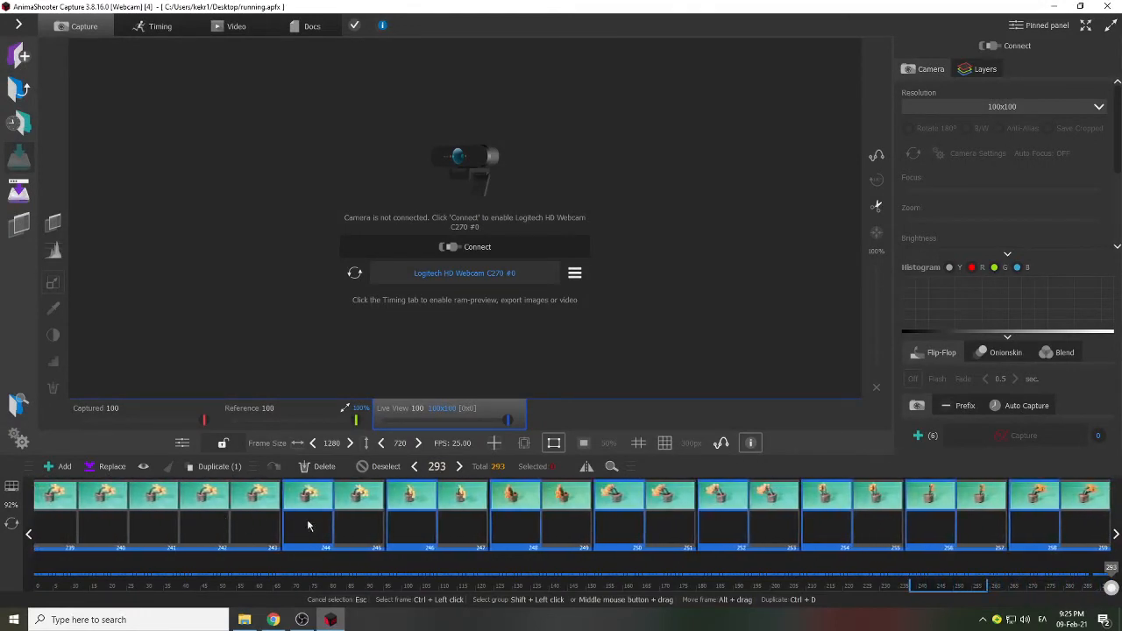
{"action": "scroll", "coordinate": [269, 528], "scroll_direction": "up", "scroll_amount": 7}
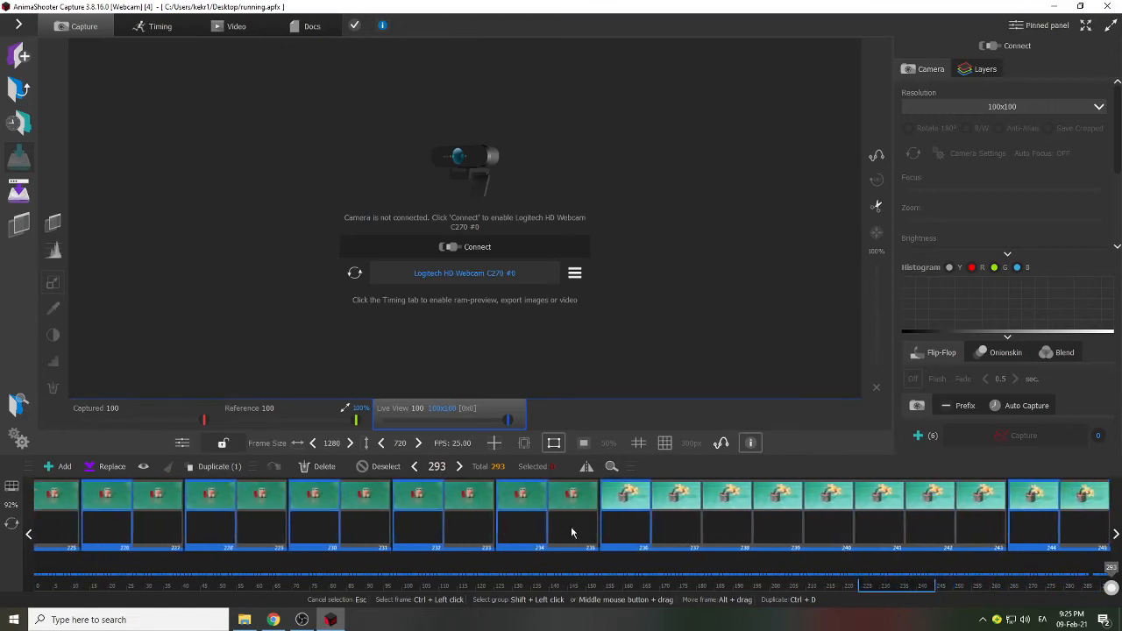
{"action": "left_click", "coordinate": [112, 505]}
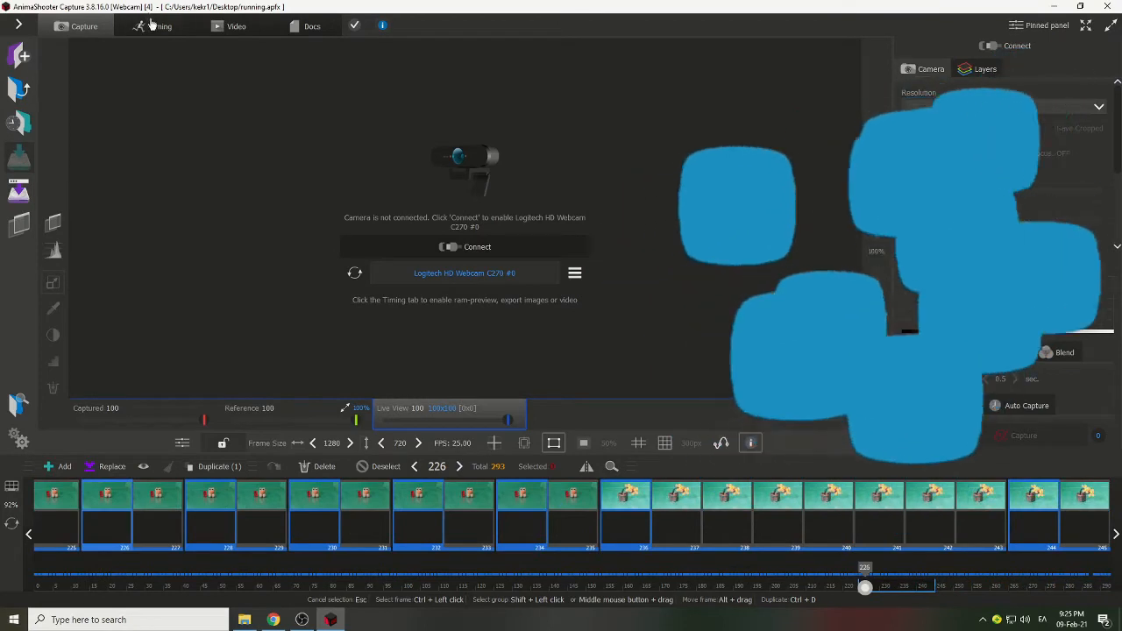
{"action": "left_click", "coordinate": [155, 26]}
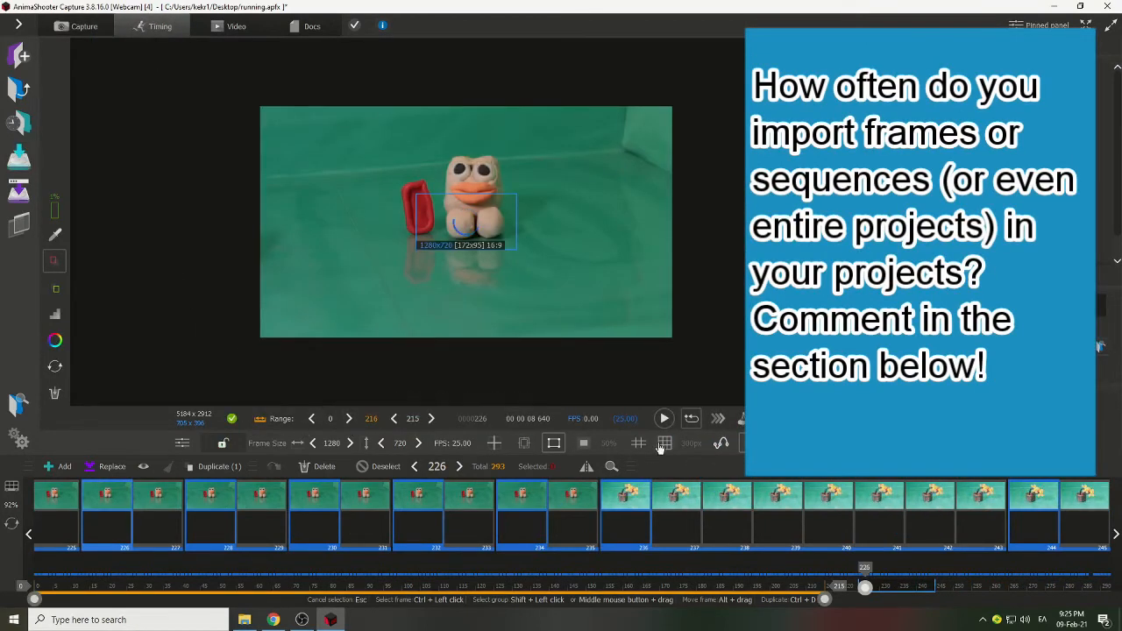
{"action": "left_click", "coordinate": [665, 420]}
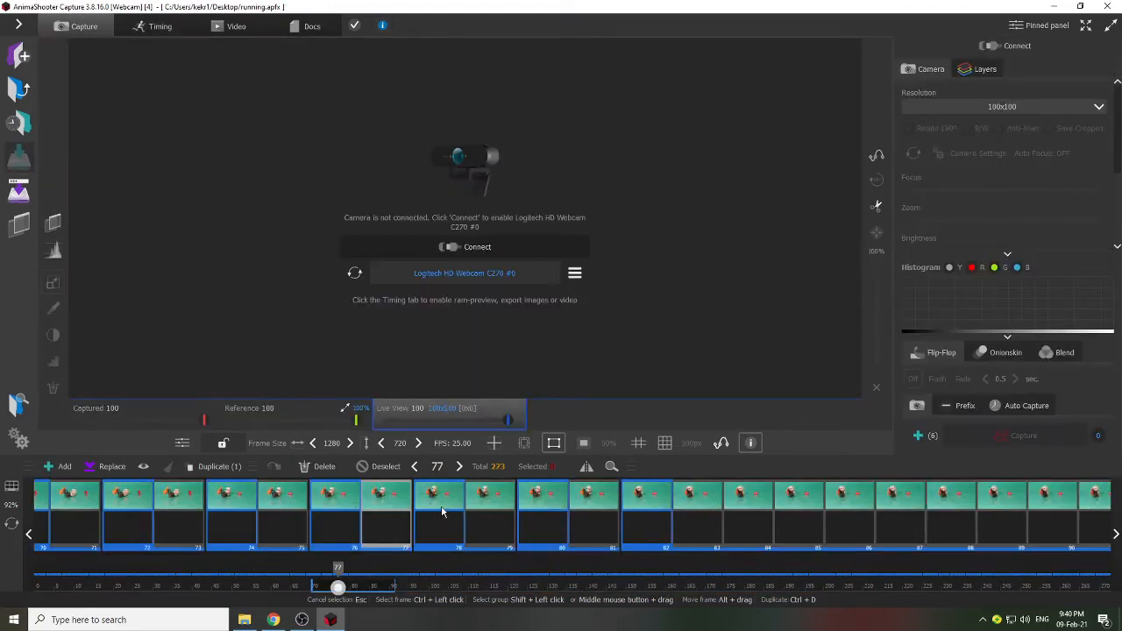
- Preview frames 78 and 77 in turn to compare their images and captured file names
{"action": "left_click", "coordinate": [442, 505]}
{"action": "right_click", "coordinate": [443, 505]}
{"action": "left_click", "coordinate": [486, 535]}
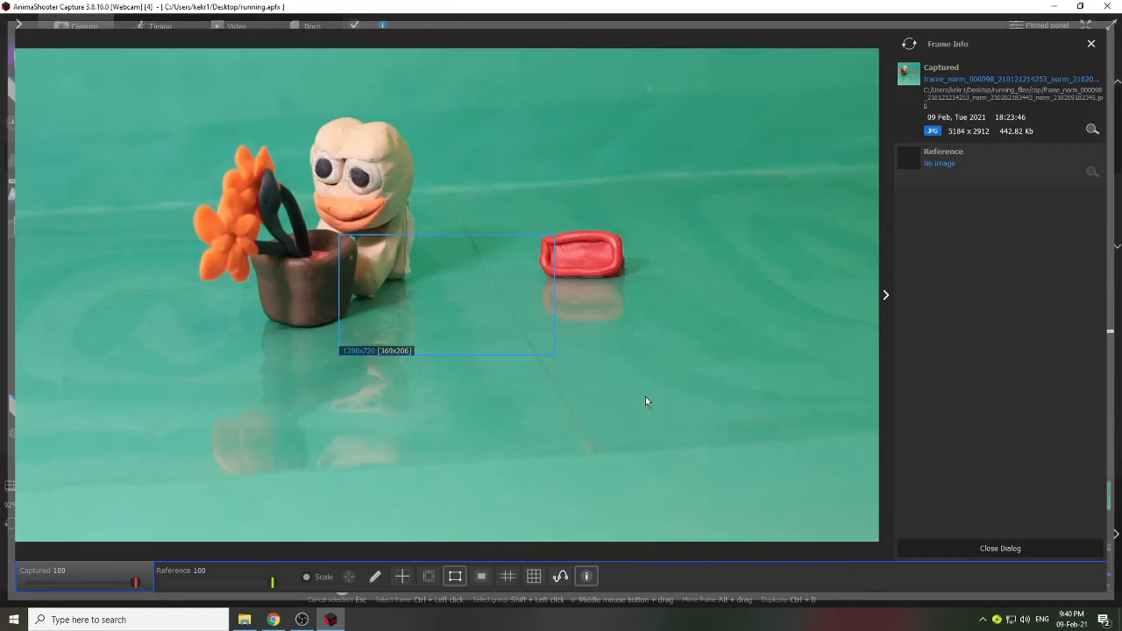
{"action": "left_click", "coordinate": [1091, 43]}
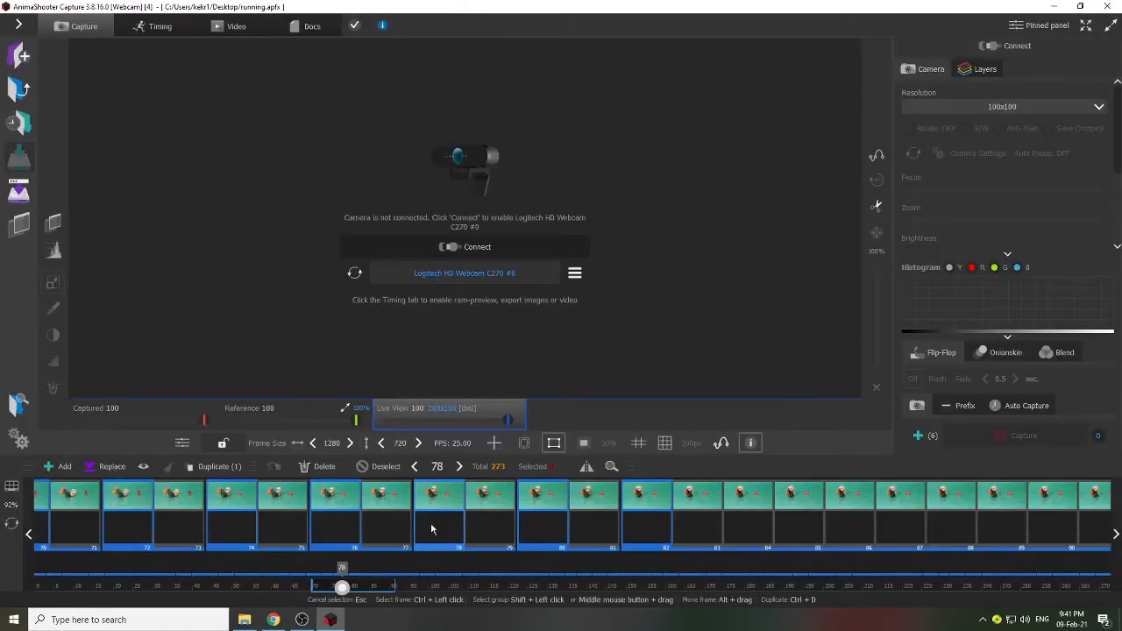
{"action": "right_click", "coordinate": [390, 508]}
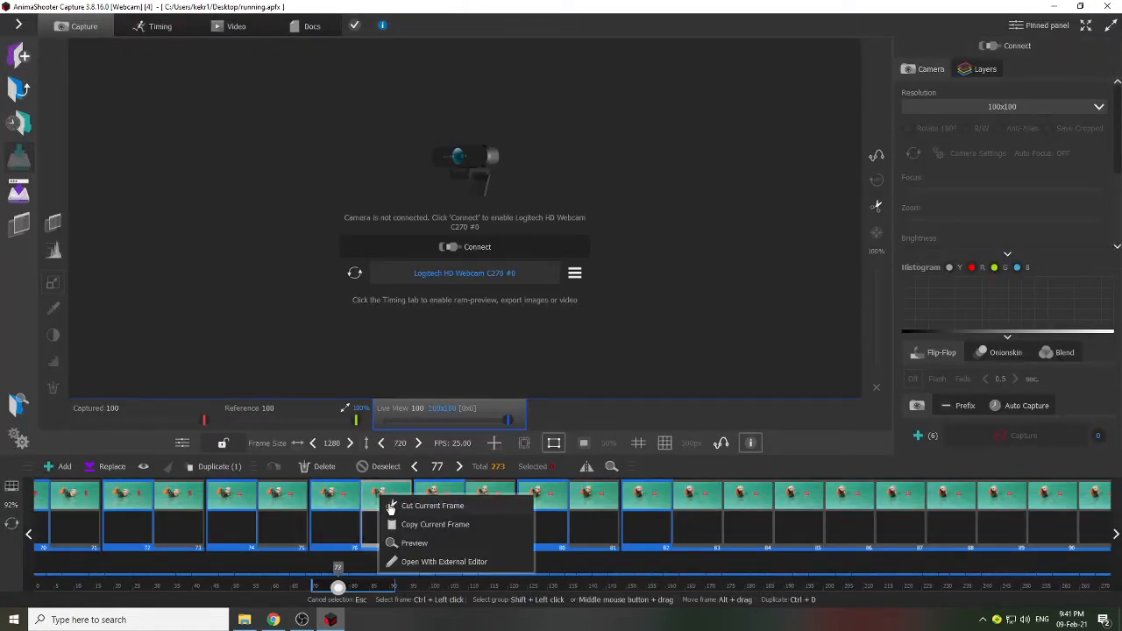
{"action": "left_click", "coordinate": [441, 543]}
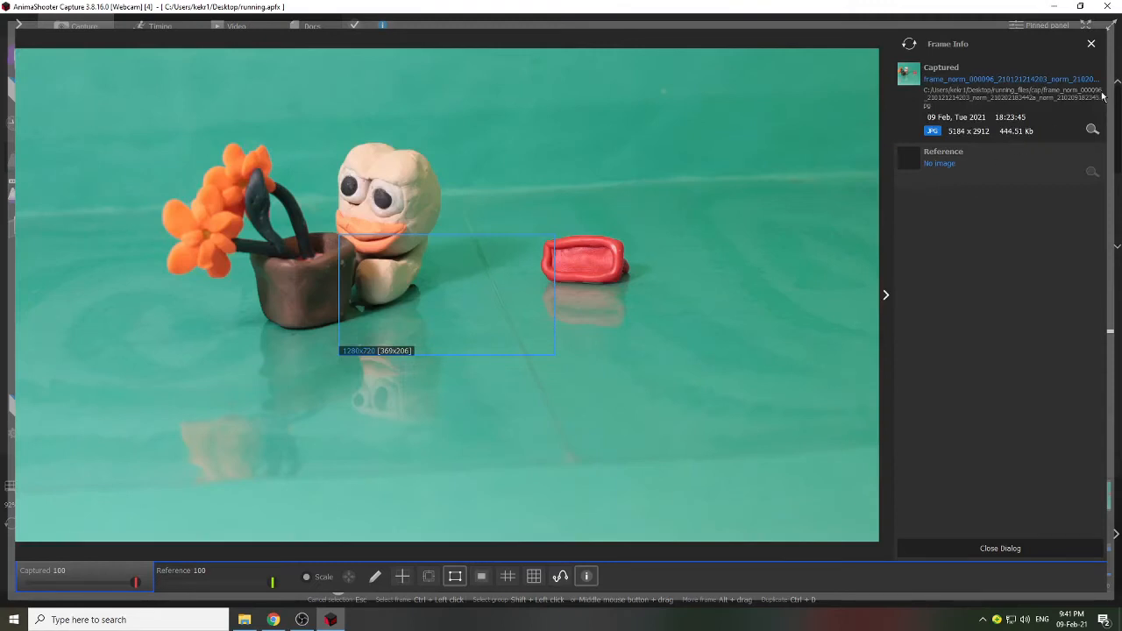
{"action": "left_click", "coordinate": [1092, 44]}
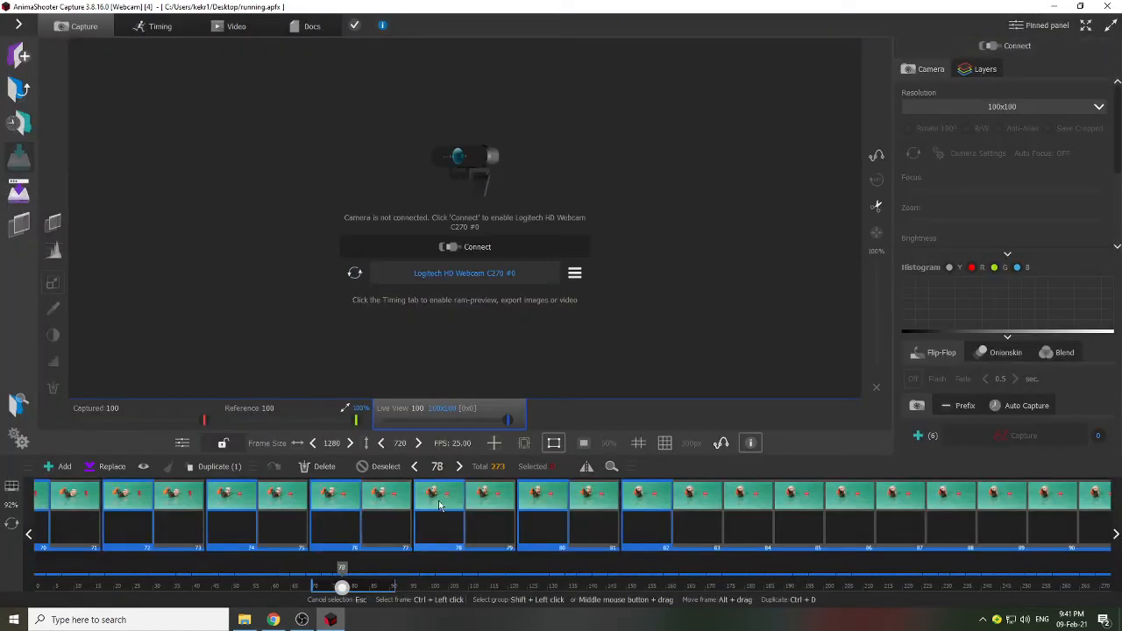
{"action": "right_click", "coordinate": [434, 498]}
{"action": "left_click", "coordinate": [460, 537]}
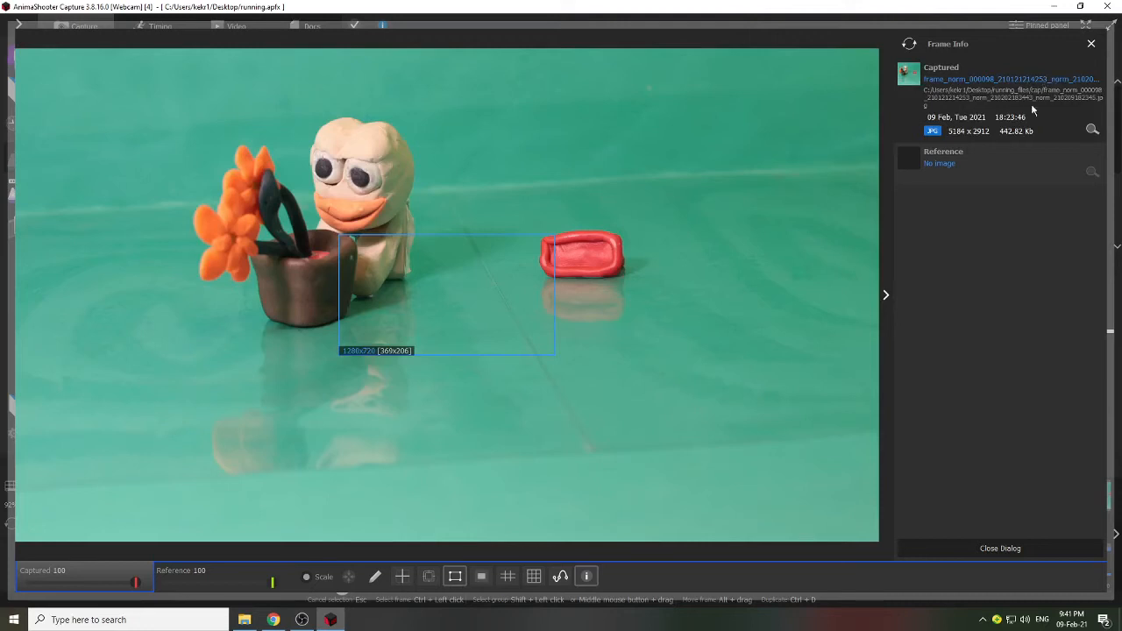
{"action": "left_click", "coordinate": [1091, 44]}
- Replace the captured image of frame 78 with a single frame_norm image from the cap folder
{"action": "left_click", "coordinate": [112, 471]}
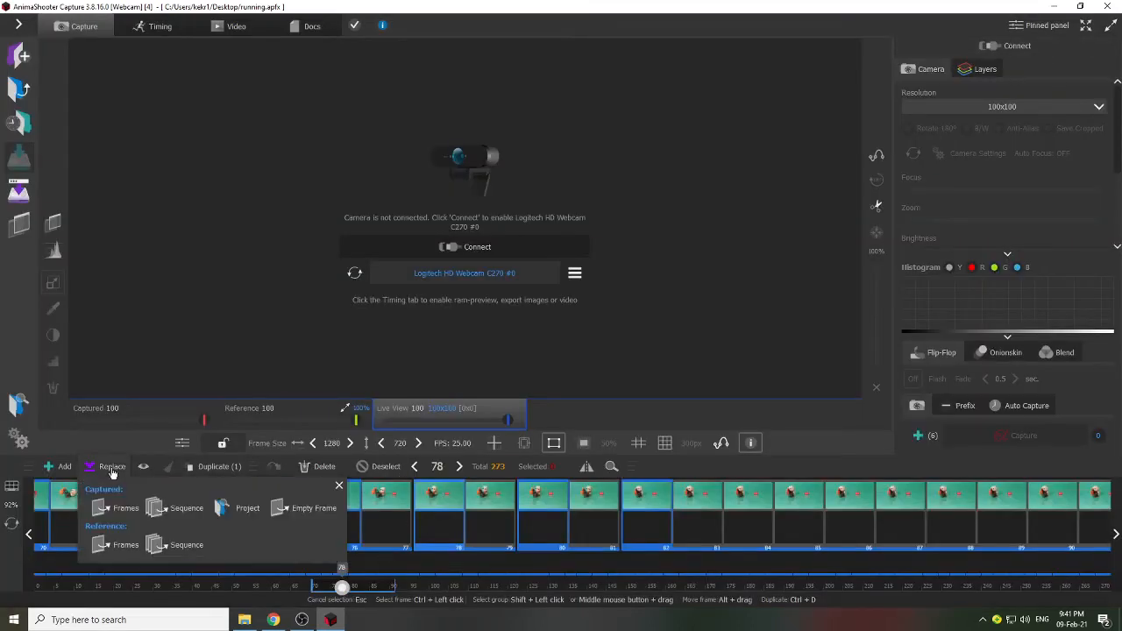
{"action": "left_click", "coordinate": [105, 511]}
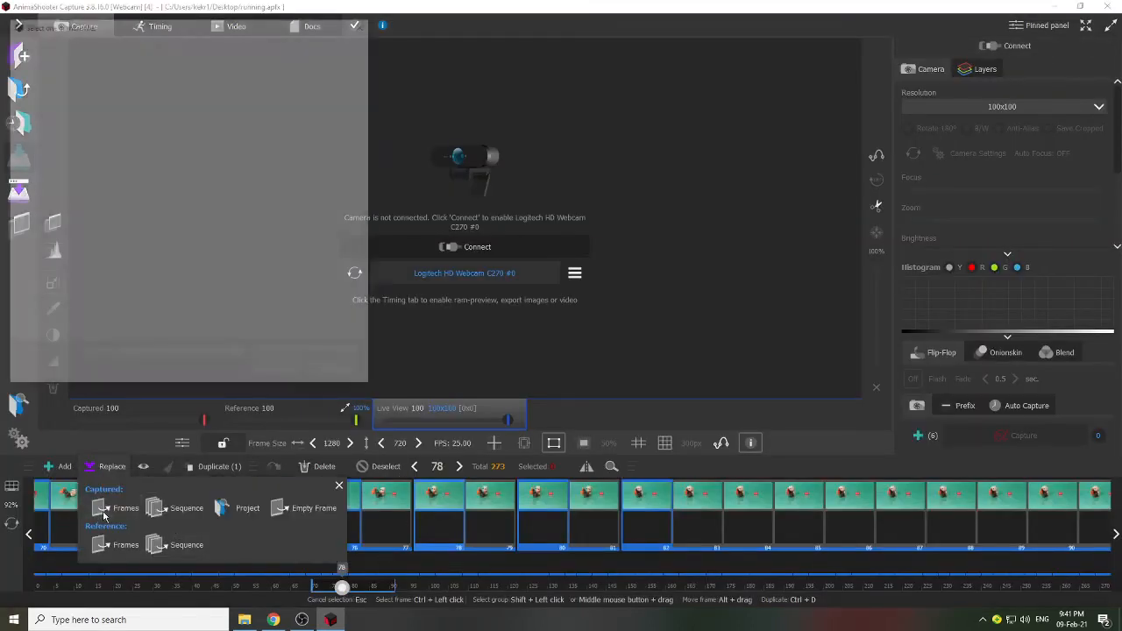
{"action": "left_click_drag", "start_coordinate": [373, 109], "coordinate": [375, 188]}
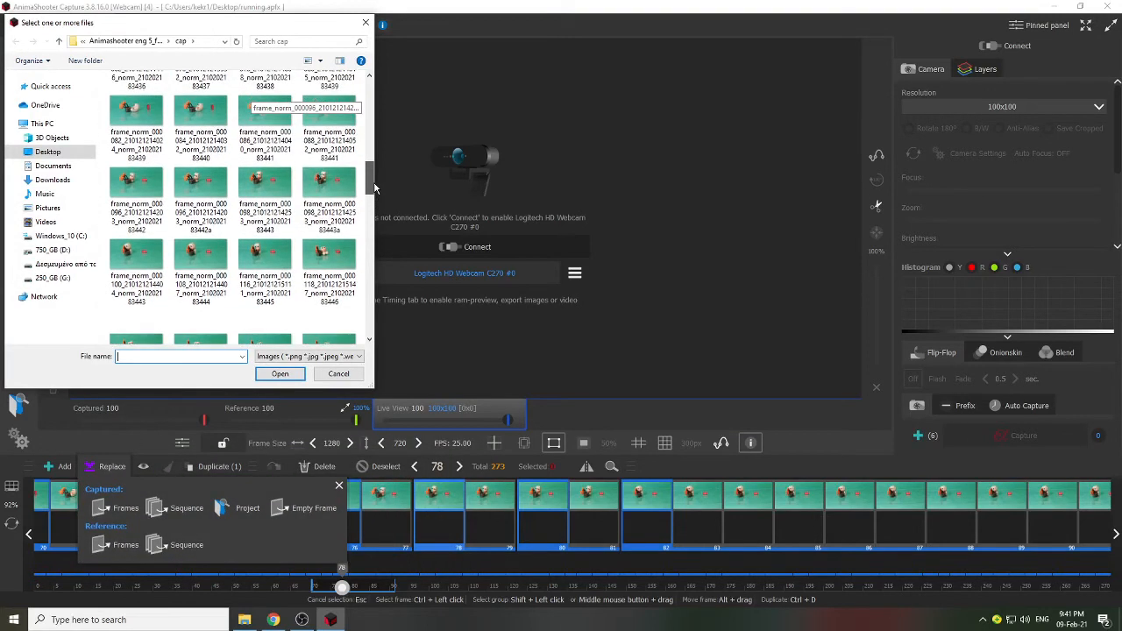
{"action": "left_click_drag", "start_coordinate": [375, 188], "coordinate": [374, 162]}
{"action": "left_click_drag", "start_coordinate": [373, 156], "coordinate": [374, 186]}
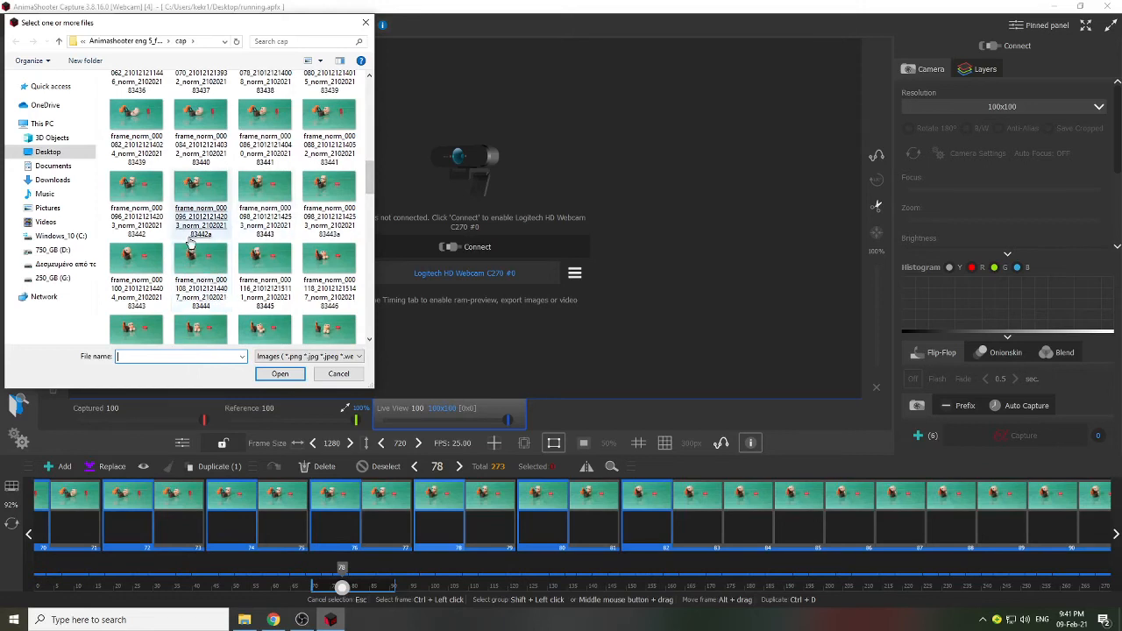
{"action": "double_click", "coordinate": [337, 243]}
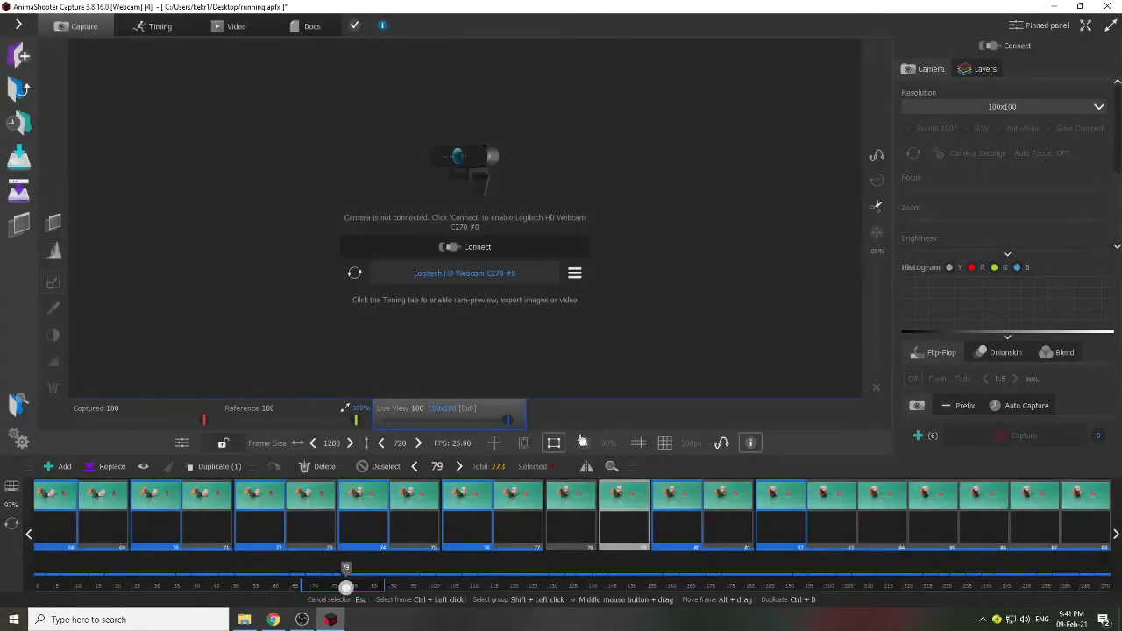
- Compare the images of frames 78, 79 and 80 in Timing mode
{"action": "right_click", "coordinate": [675, 498]}
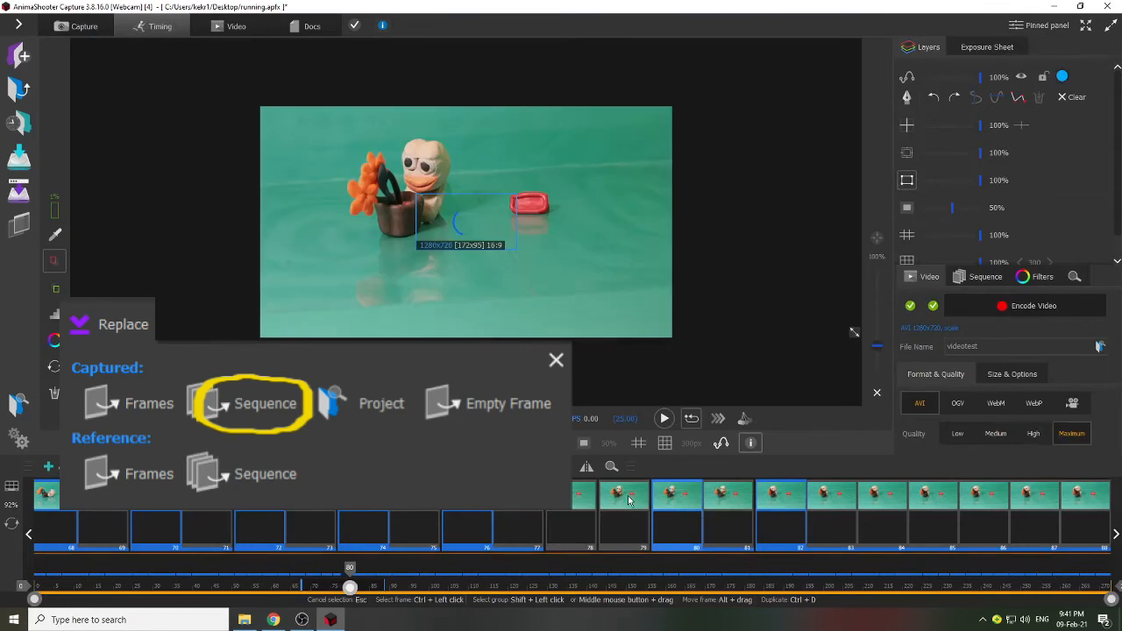
{"action": "left_click", "coordinate": [631, 505]}
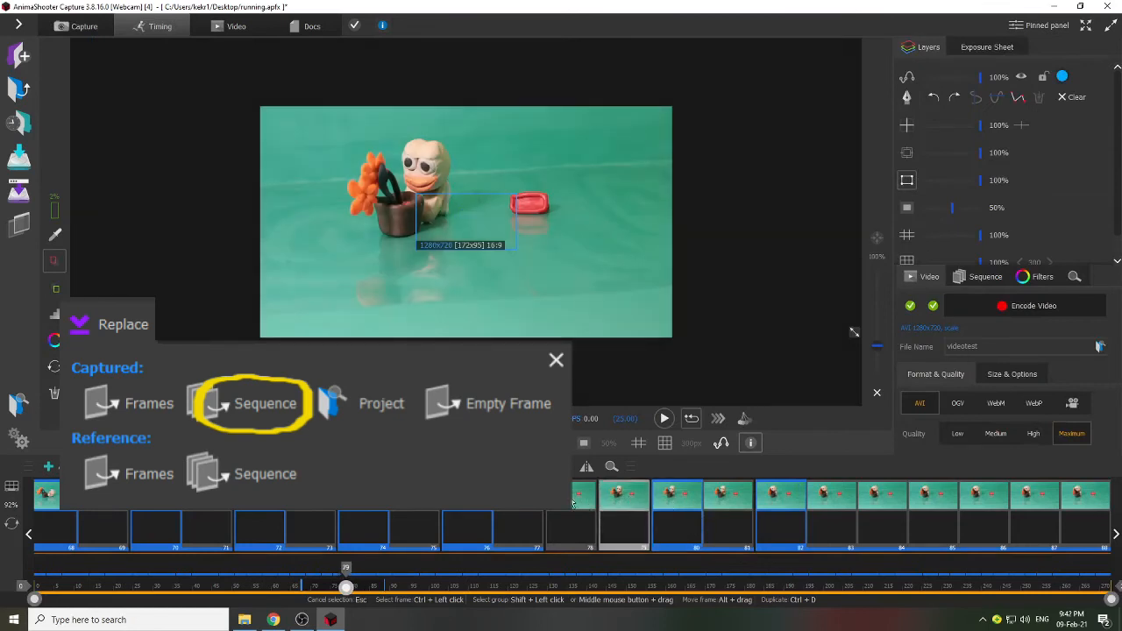
{"action": "left_click", "coordinate": [572, 501]}
{"action": "left_click", "coordinate": [614, 503]}
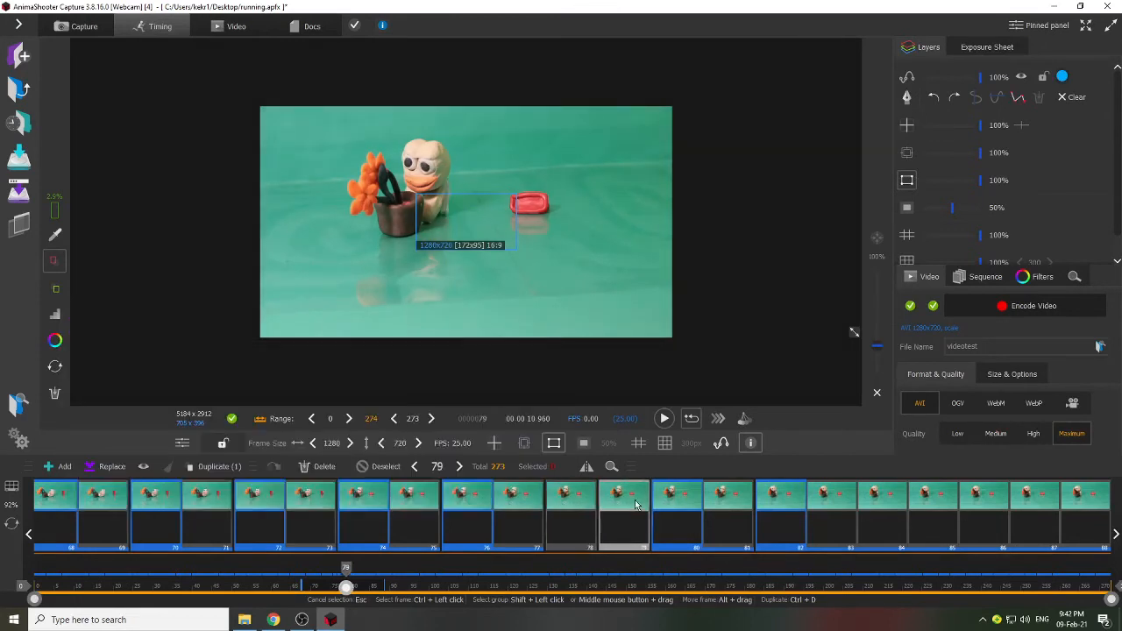
{"action": "right_click", "coordinate": [635, 506]}
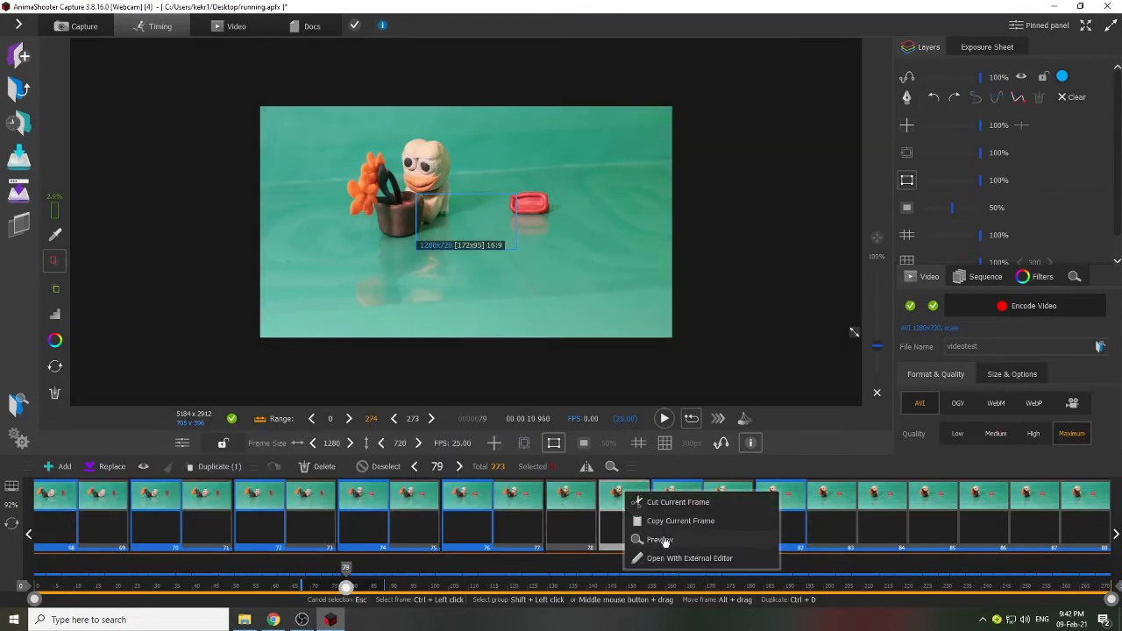
{"action": "left_click", "coordinate": [306, 471]}
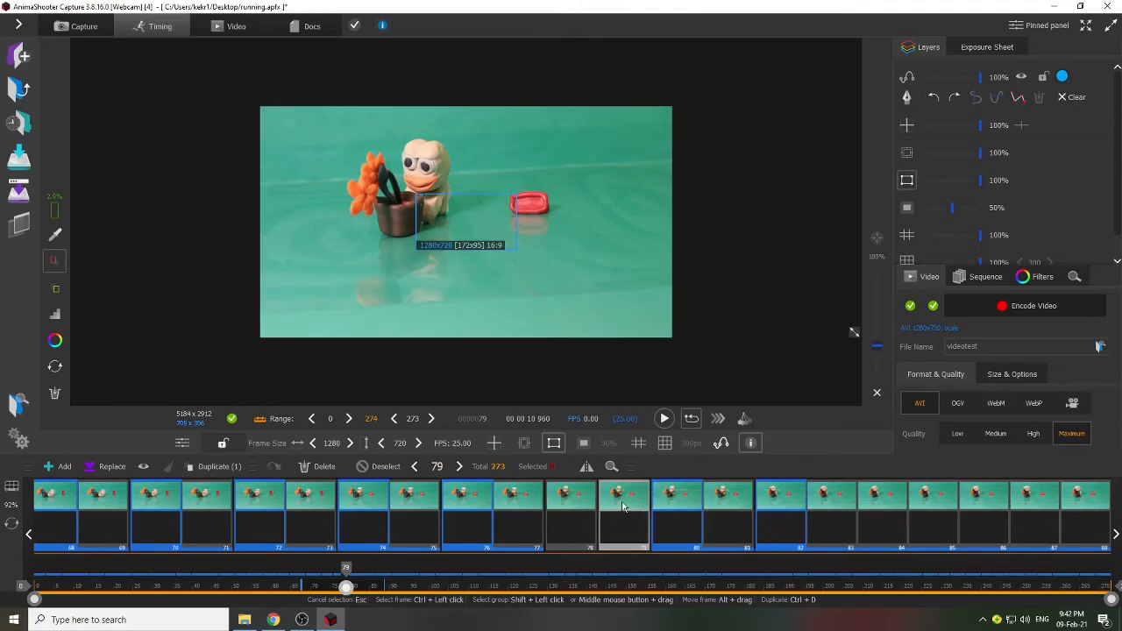
- Step back and forth through frames 78 to 83 to examine how the poses differ around the replaced frame
{"action": "left_click", "coordinate": [105, 474]}
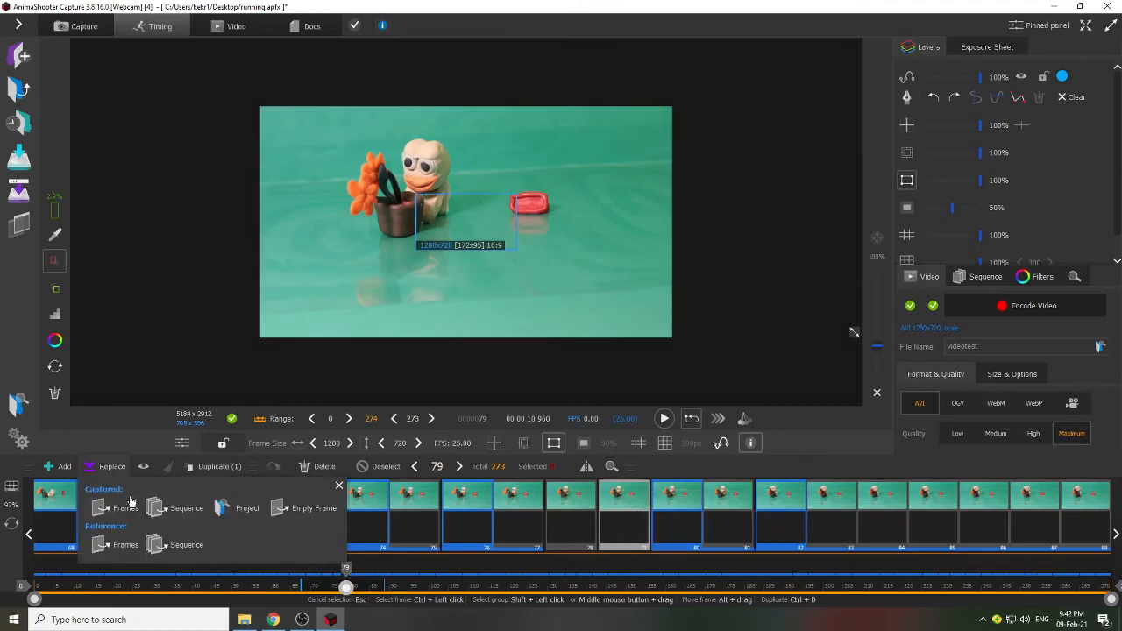
{"action": "left_click", "coordinate": [712, 509]}
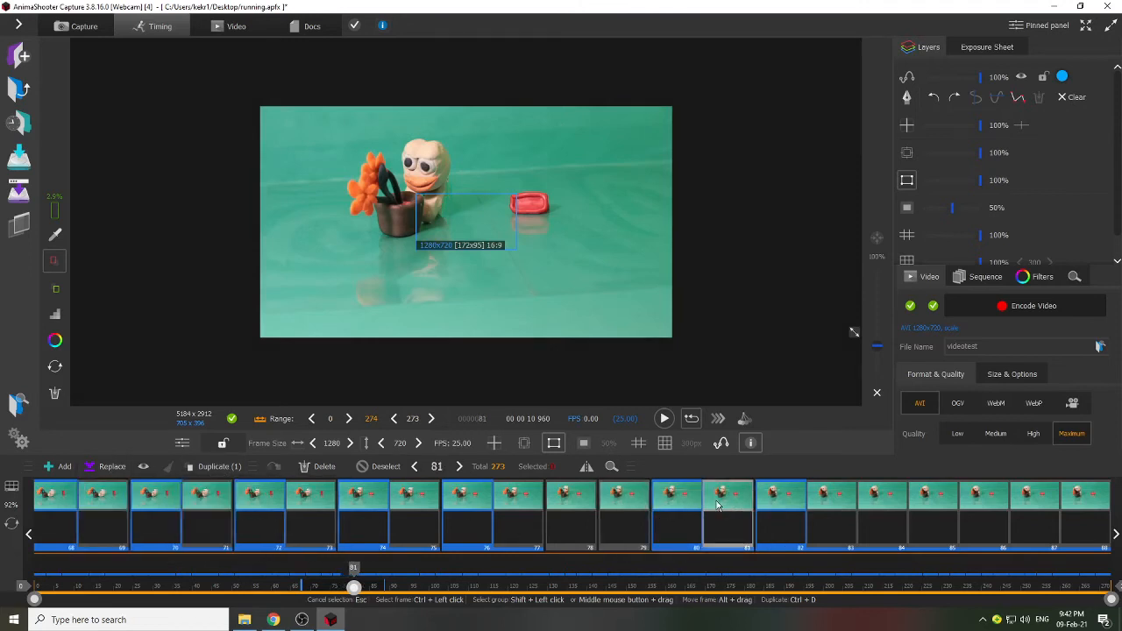
{"action": "left_click", "coordinate": [654, 510]}
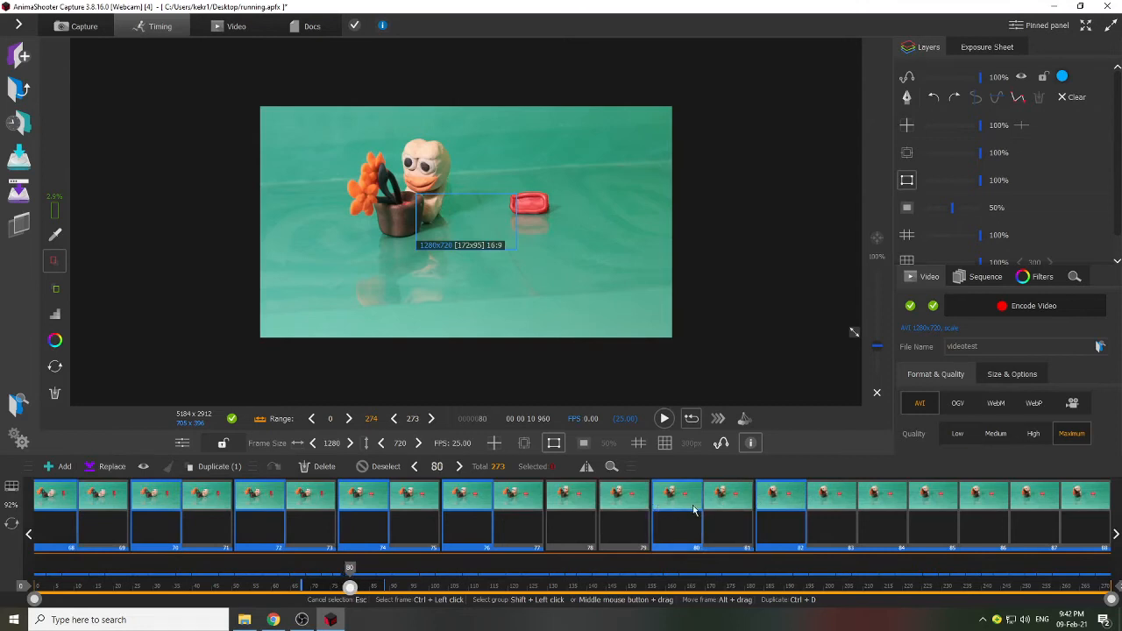
{"action": "left_click", "coordinate": [730, 506]}
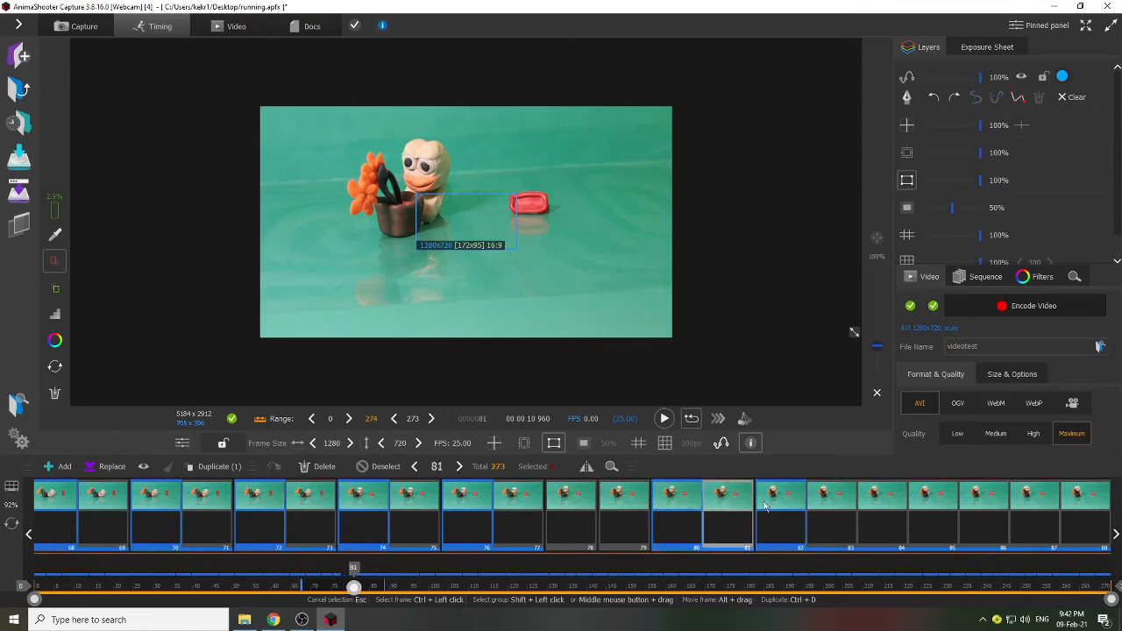
{"action": "left_click", "coordinate": [645, 510]}
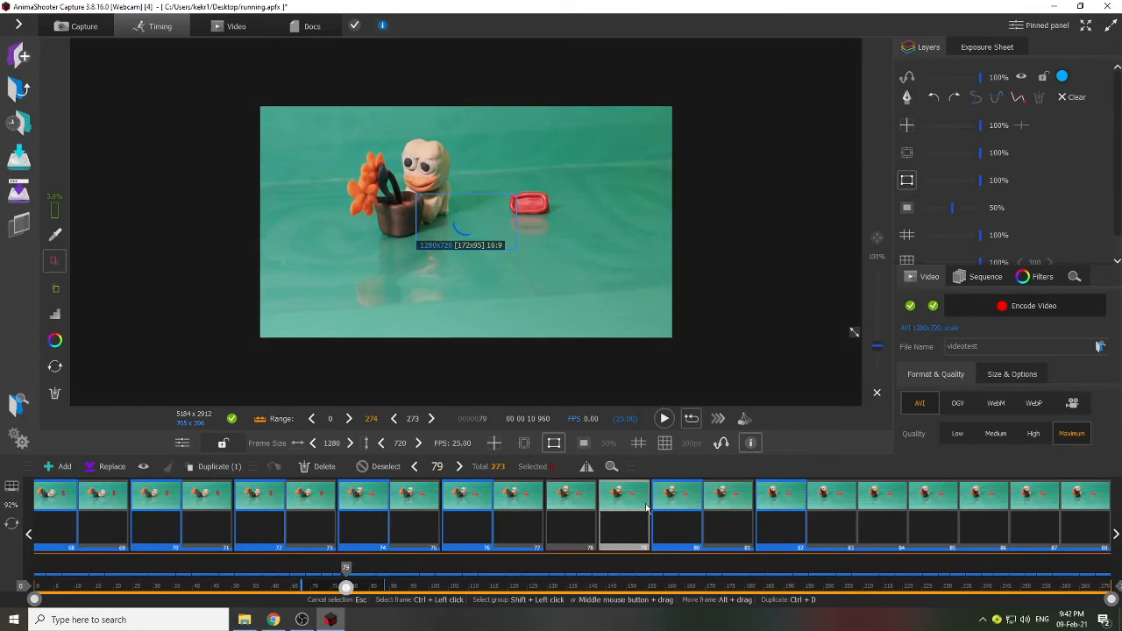
{"action": "left_click", "coordinate": [831, 507]}
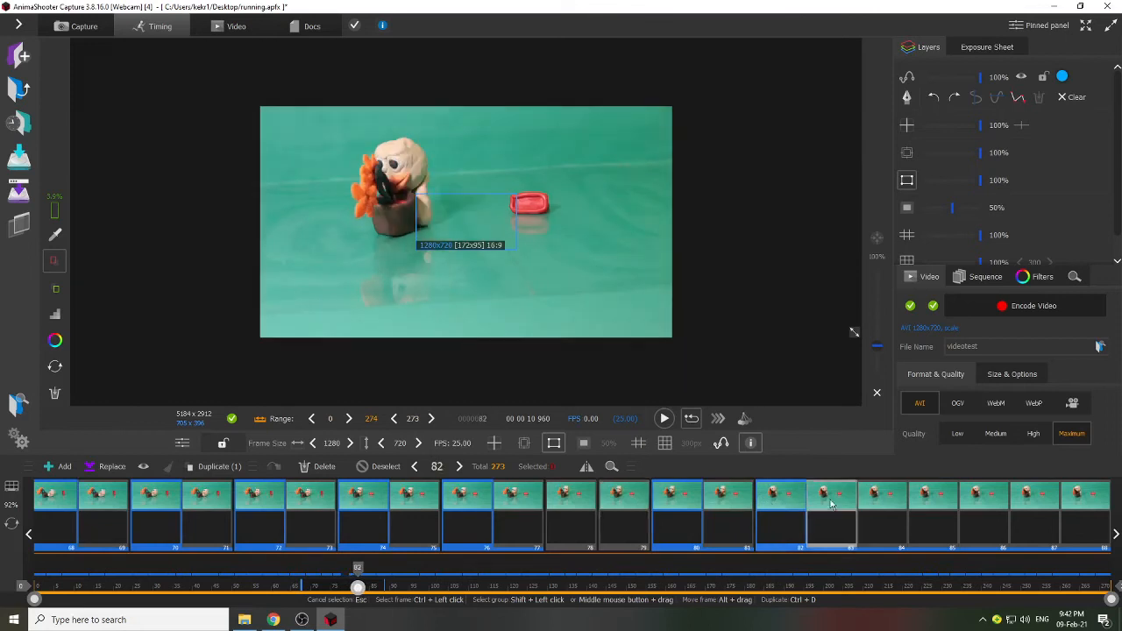
{"action": "left_click", "coordinate": [617, 500]}
{"action": "left_click", "coordinate": [580, 499]}
- Browse the cap folder for images to replace the captured frames starting from frame 79
{"action": "left_click", "coordinate": [607, 503]}
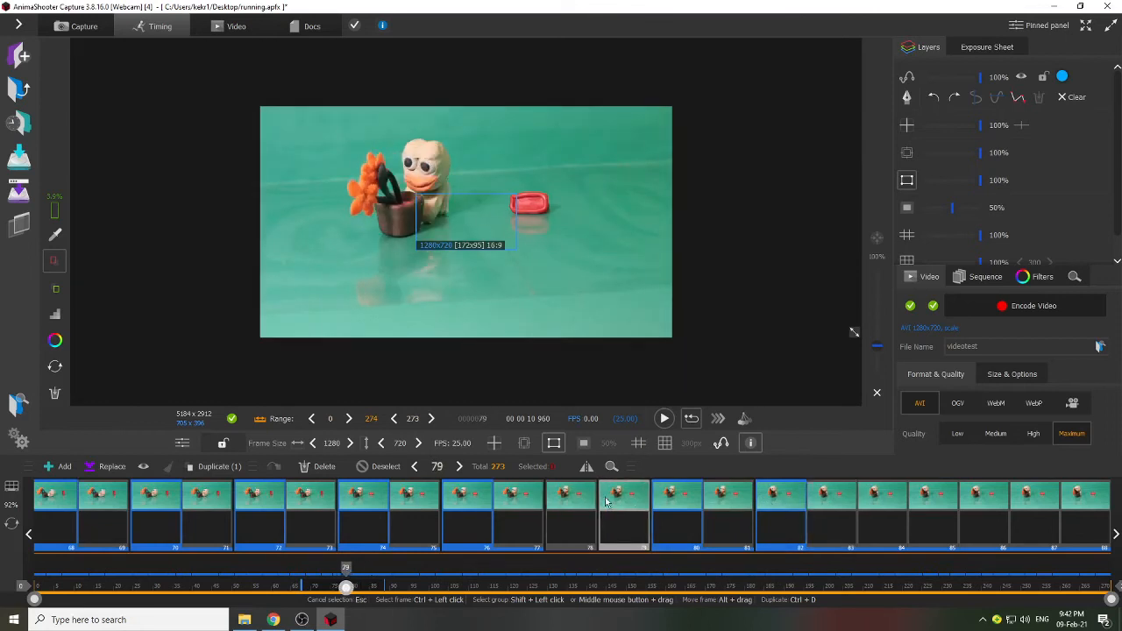
{"action": "left_click", "coordinate": [395, 466]}
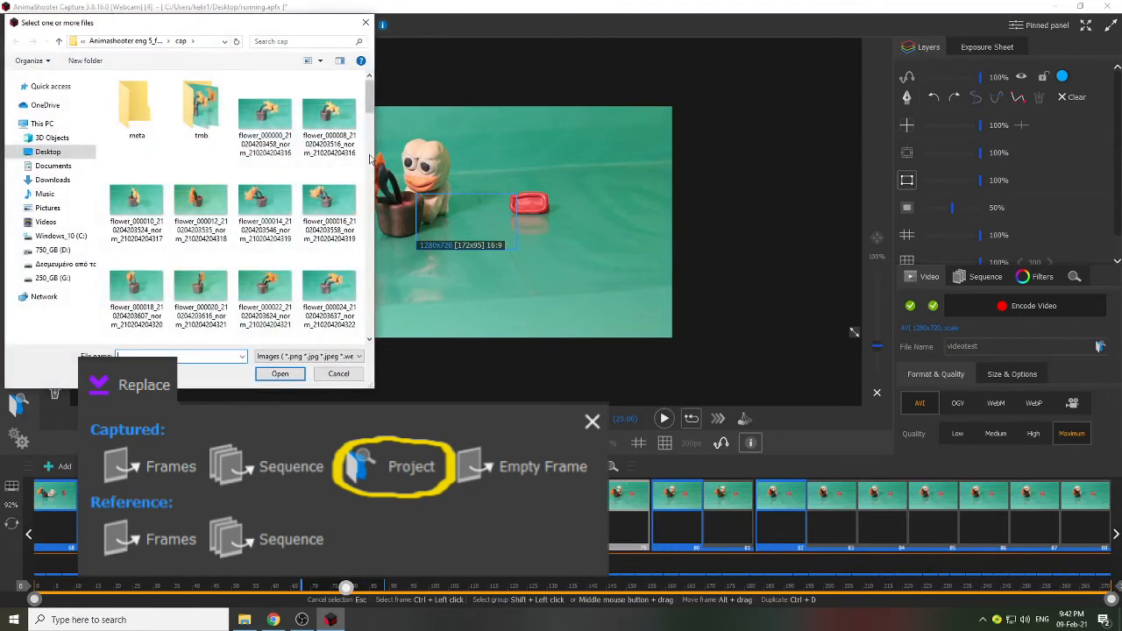
{"action": "left_click_drag", "start_coordinate": [369, 111], "coordinate": [373, 197]}
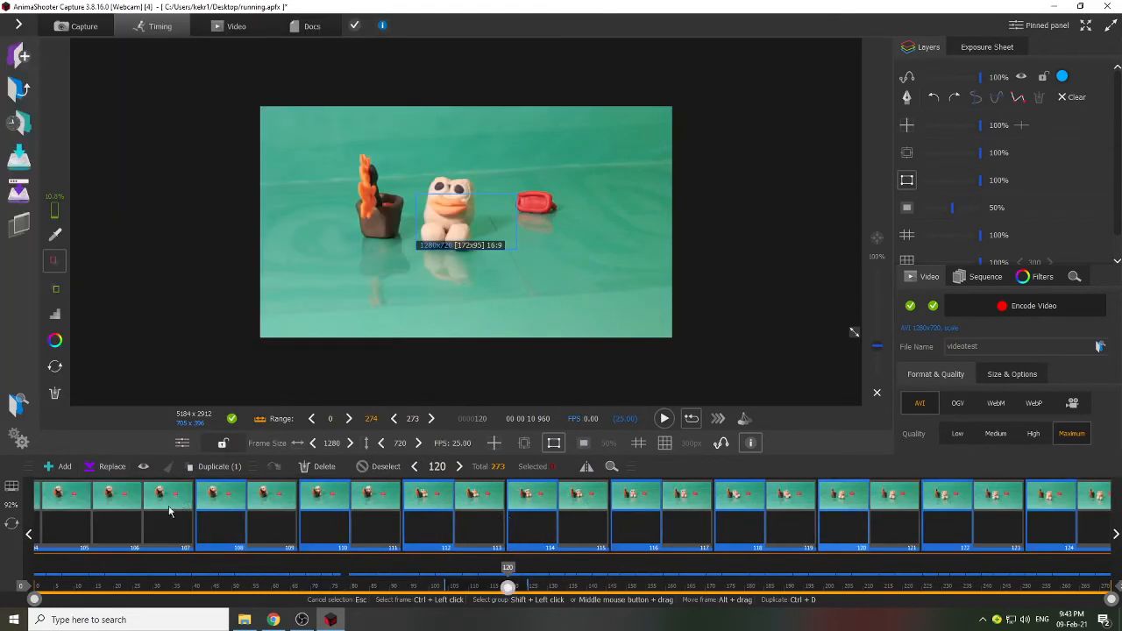
- Insert an empty captured frame directly after frame 215, just before the flower frames, and delete it again
{"action": "scroll", "coordinate": [171, 512], "scroll_direction": "right", "scroll_amount": 10}
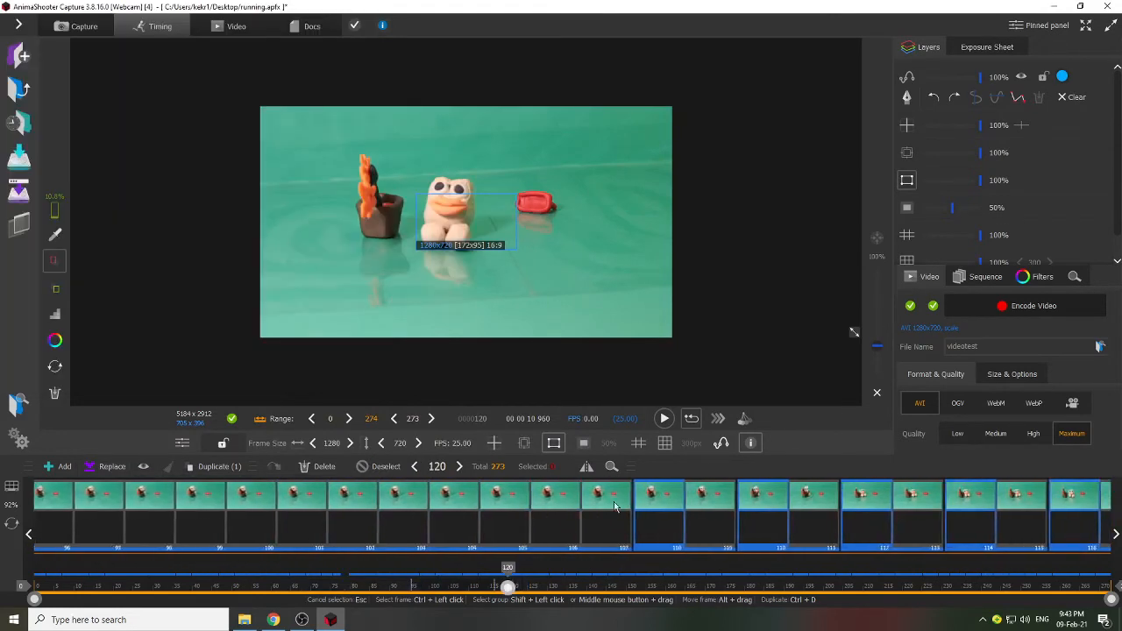
{"action": "scroll", "coordinate": [942, 513], "scroll_direction": "right", "scroll_amount": 15}
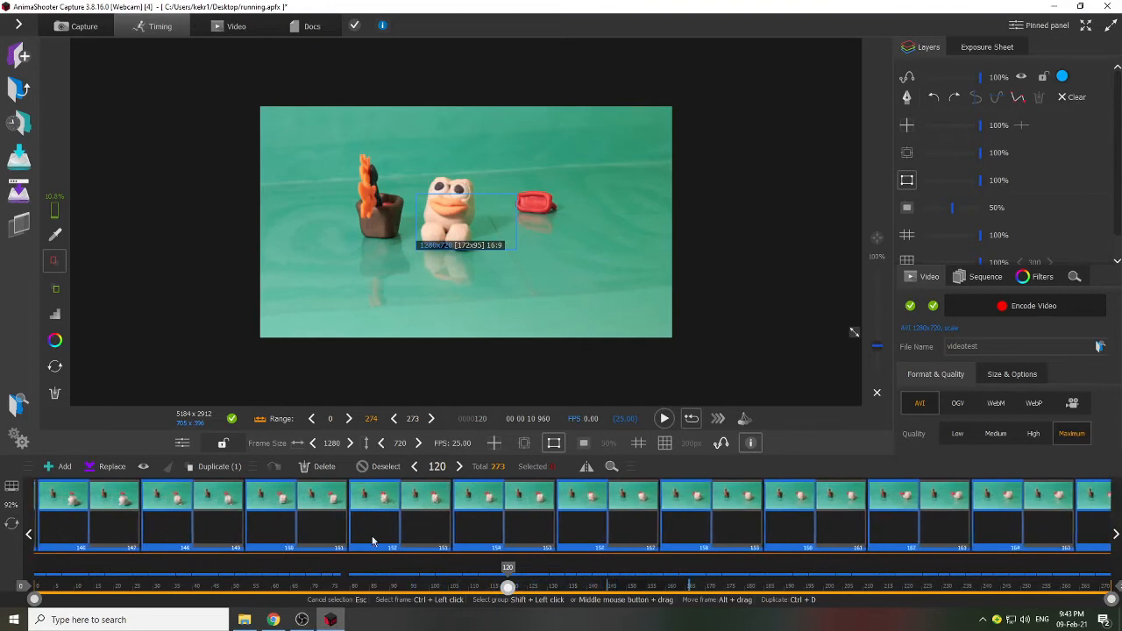
{"action": "scroll", "coordinate": [1042, 536], "scroll_direction": "right", "scroll_amount": 18}
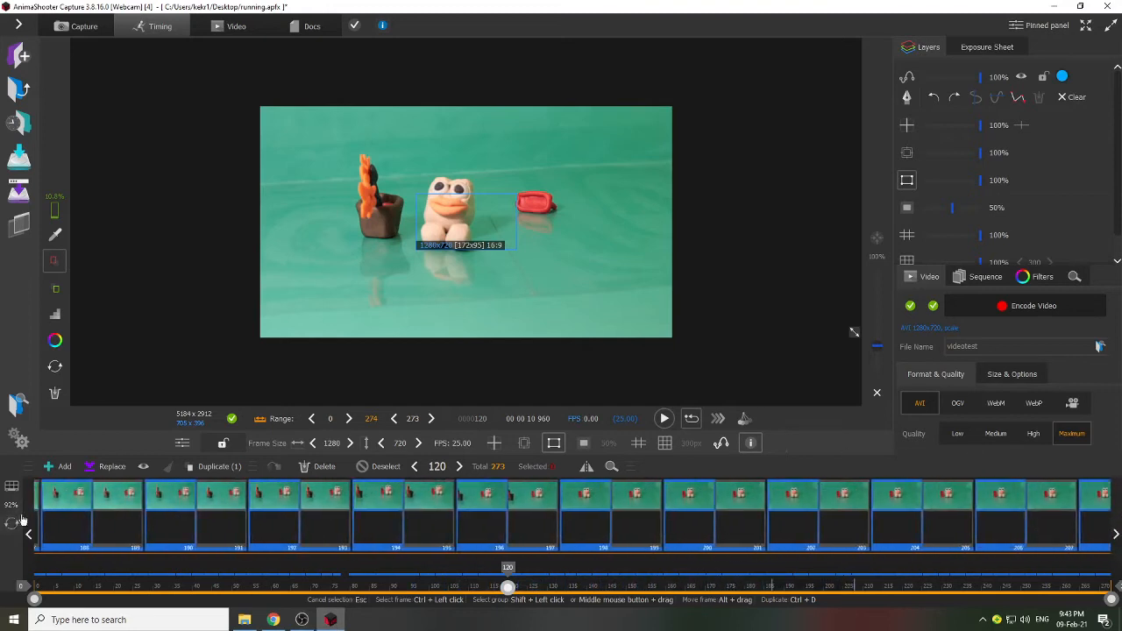
{"action": "scroll", "coordinate": [724, 511], "scroll_direction": "right", "scroll_amount": 2}
{"action": "left_click", "coordinate": [627, 513]}
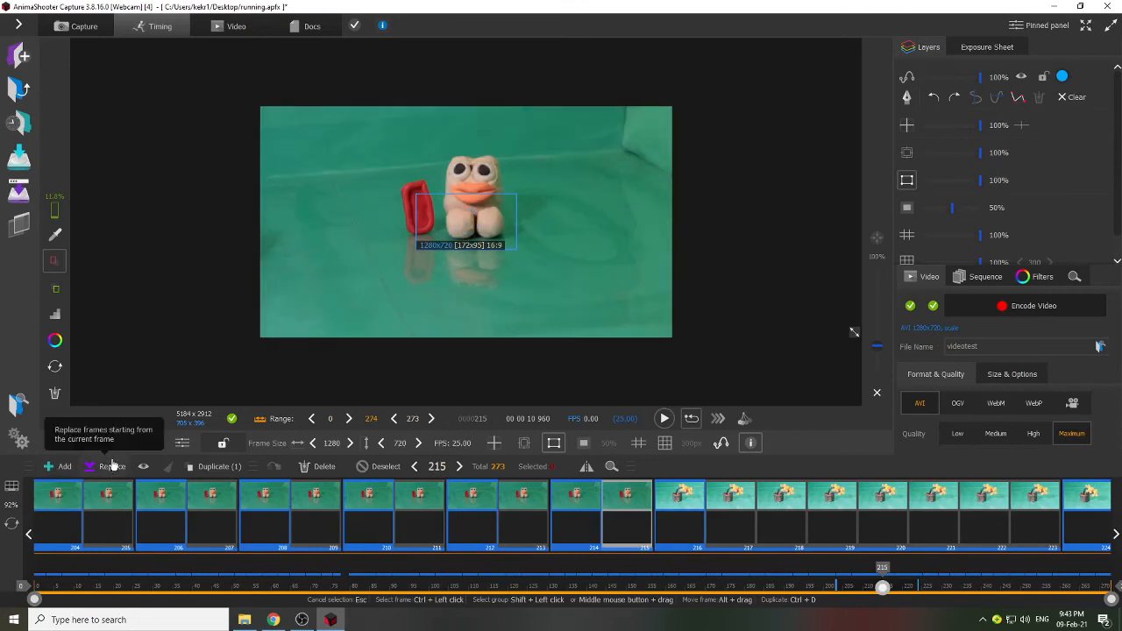
{"action": "left_click", "coordinate": [112, 466]}
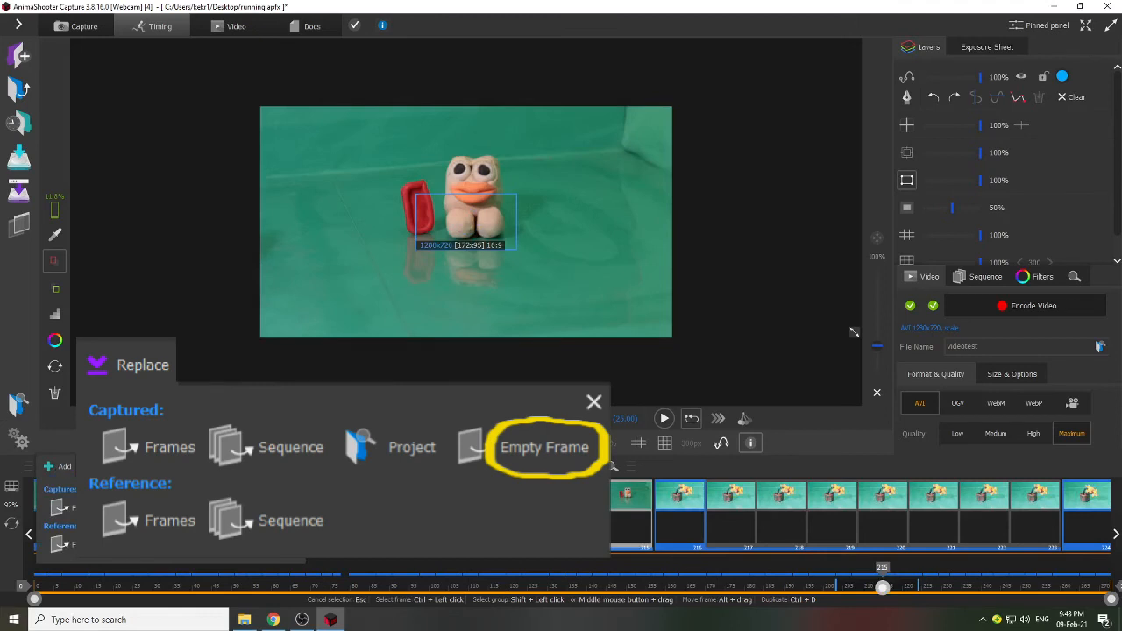
{"action": "left_click", "coordinate": [273, 507]}
{"action": "left_click", "coordinate": [675, 545]}
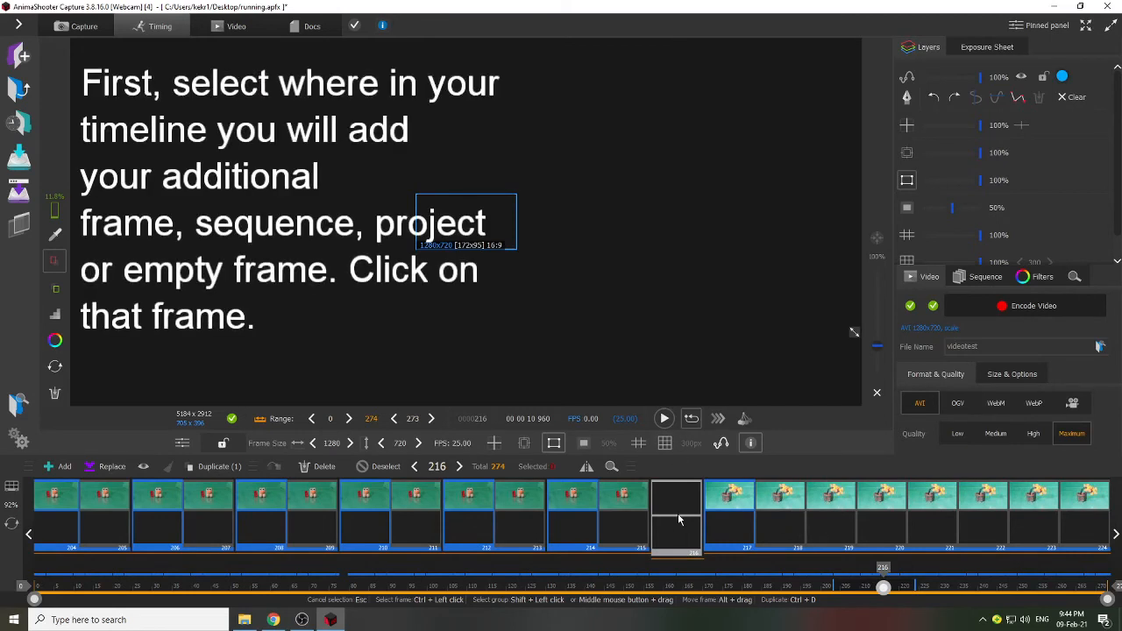
{"action": "left_click", "coordinate": [302, 468]}
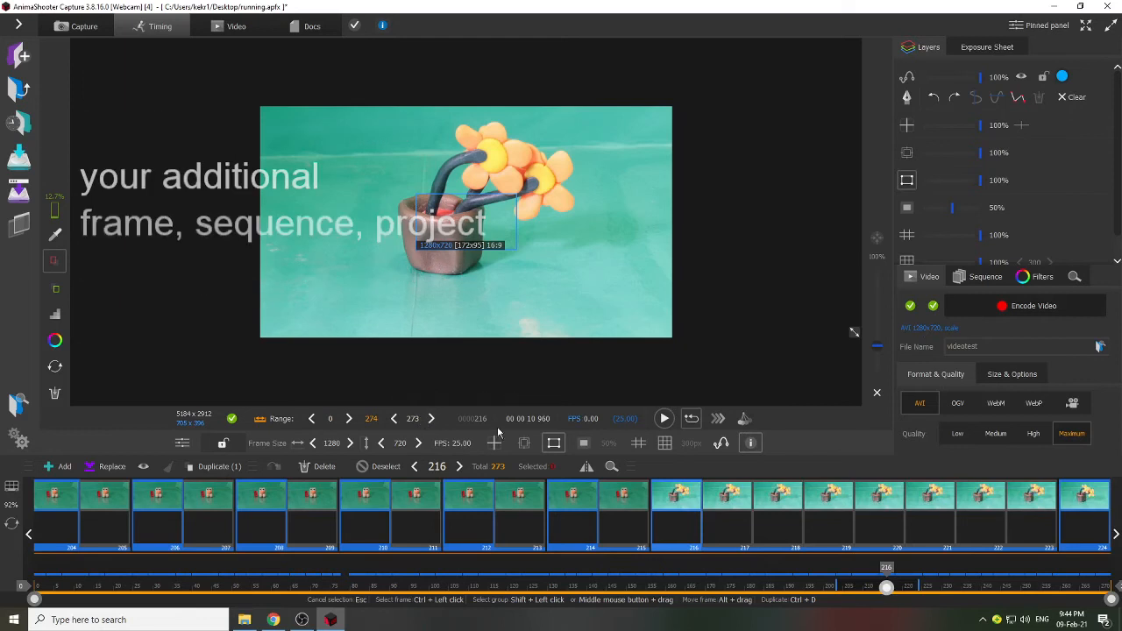
- Review the video size options and encode the animation as a scaled 1280x720 AVI named videotest
{"action": "left_click", "coordinate": [1013, 375]}
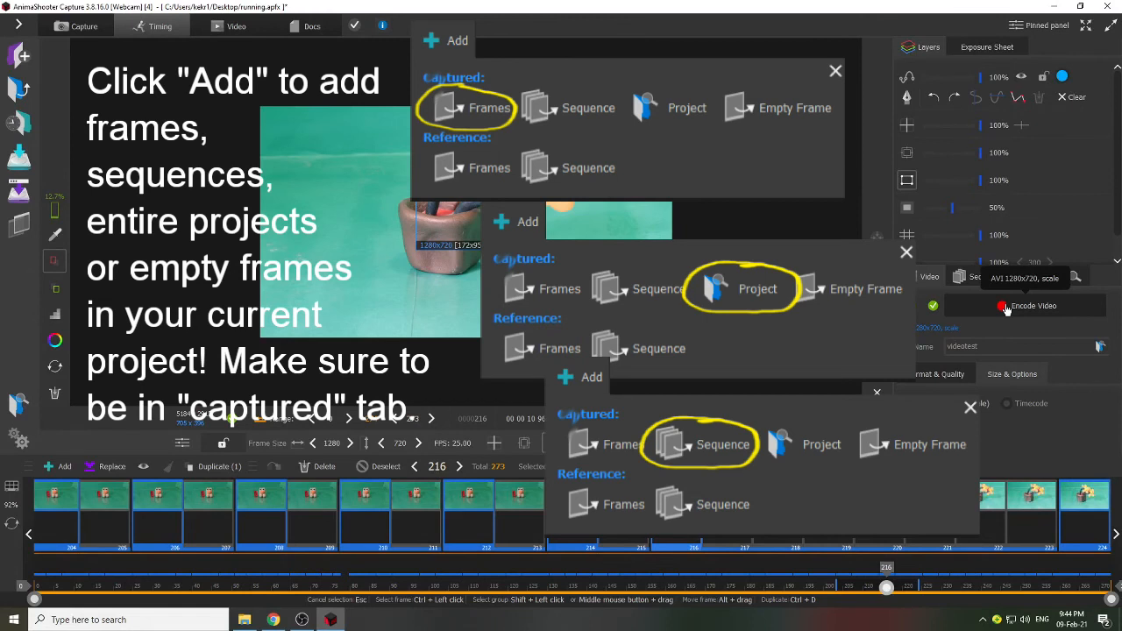
{"action": "left_click", "coordinate": [1007, 309]}
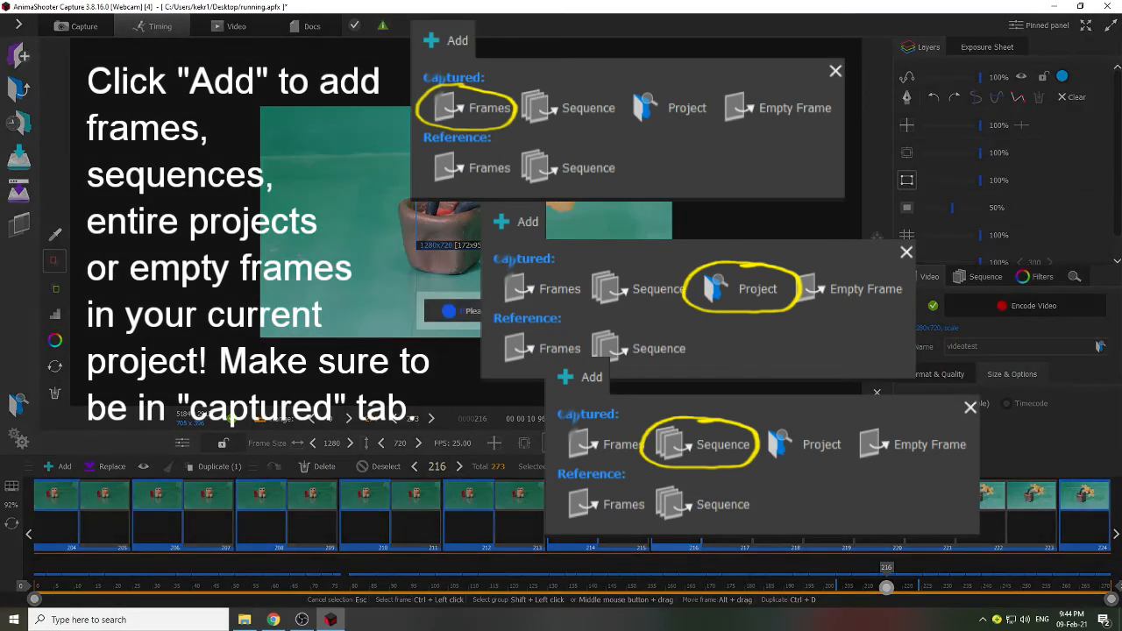
{"action": "mouse_move", "coordinate": [268, 624]}
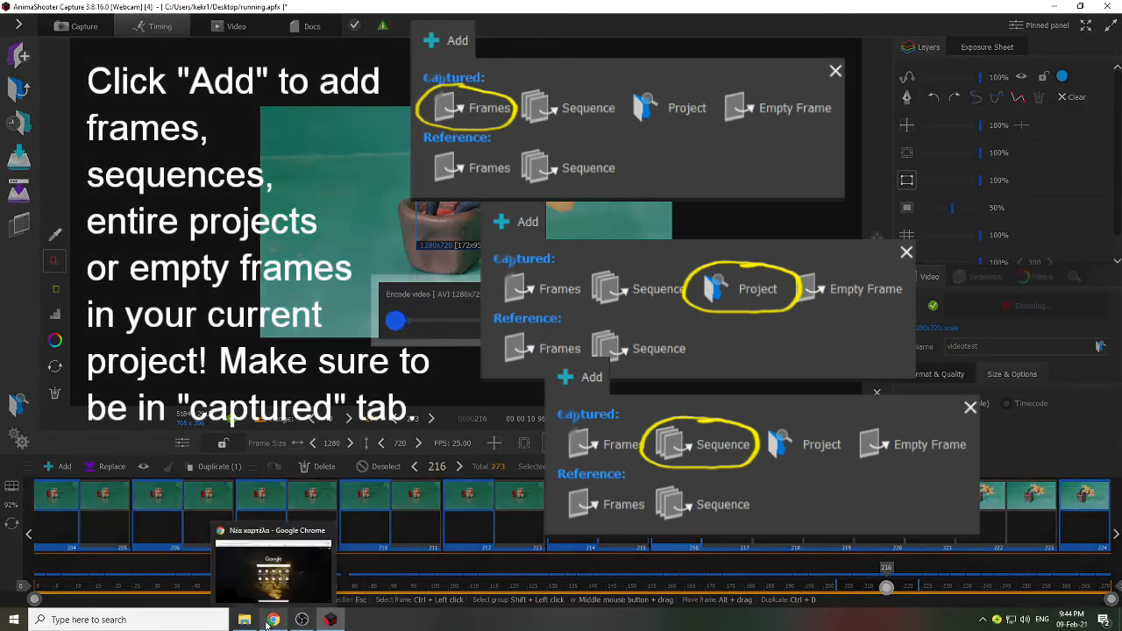